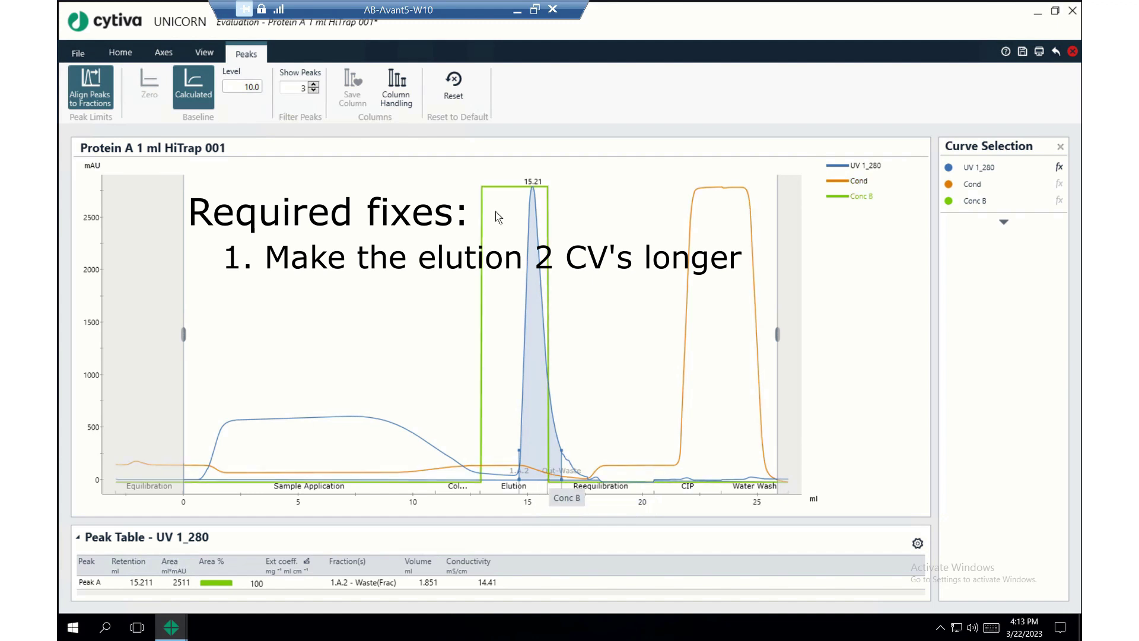
# - Zoom the chromatogram in on the elution peak
pyautogui.moveTo(551, 232); pyautogui.dragTo(588, 502)
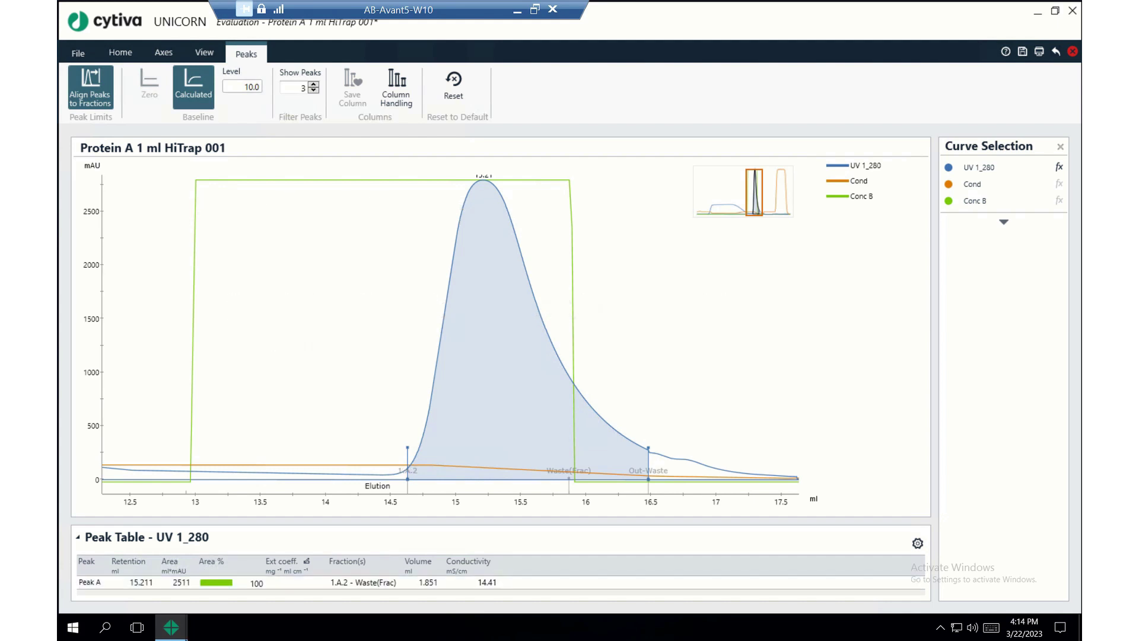
# - Switch to the Method Editor and open the Protein A 1 ml HiTrap method from the Training Examples folder
pyautogui.moveTo(171, 627)
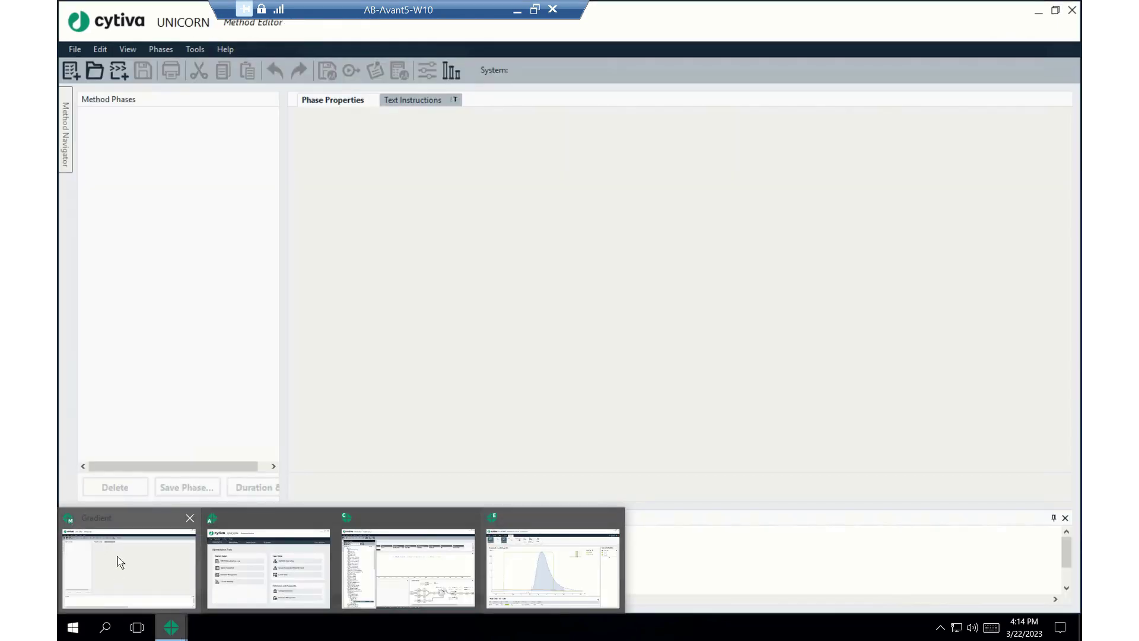
pyautogui.click(119, 562)
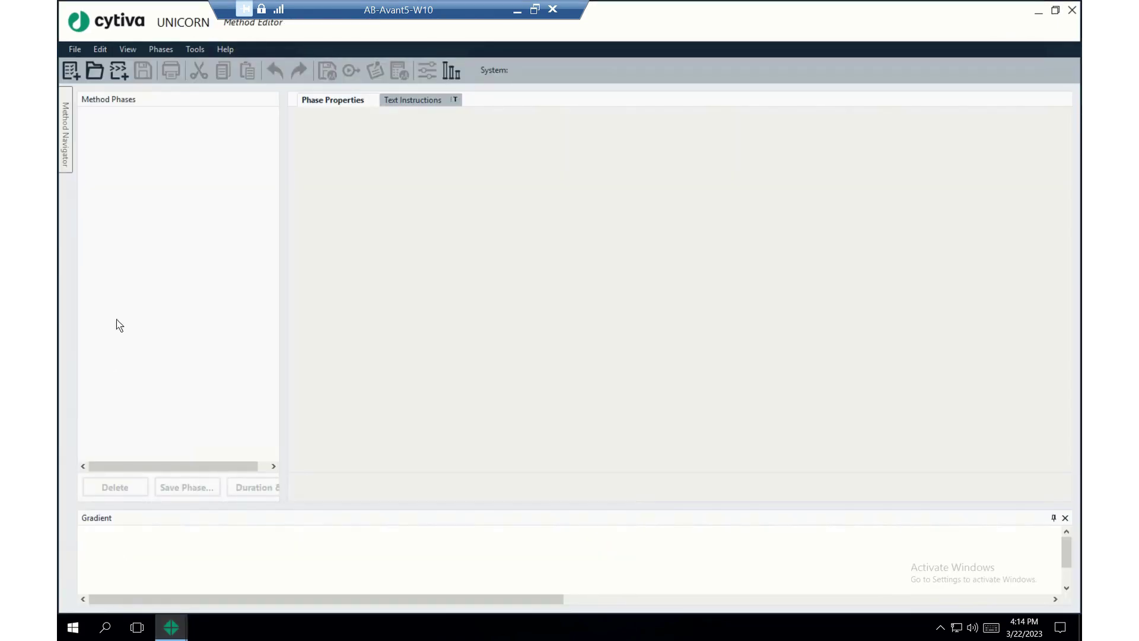
pyautogui.click(65, 156)
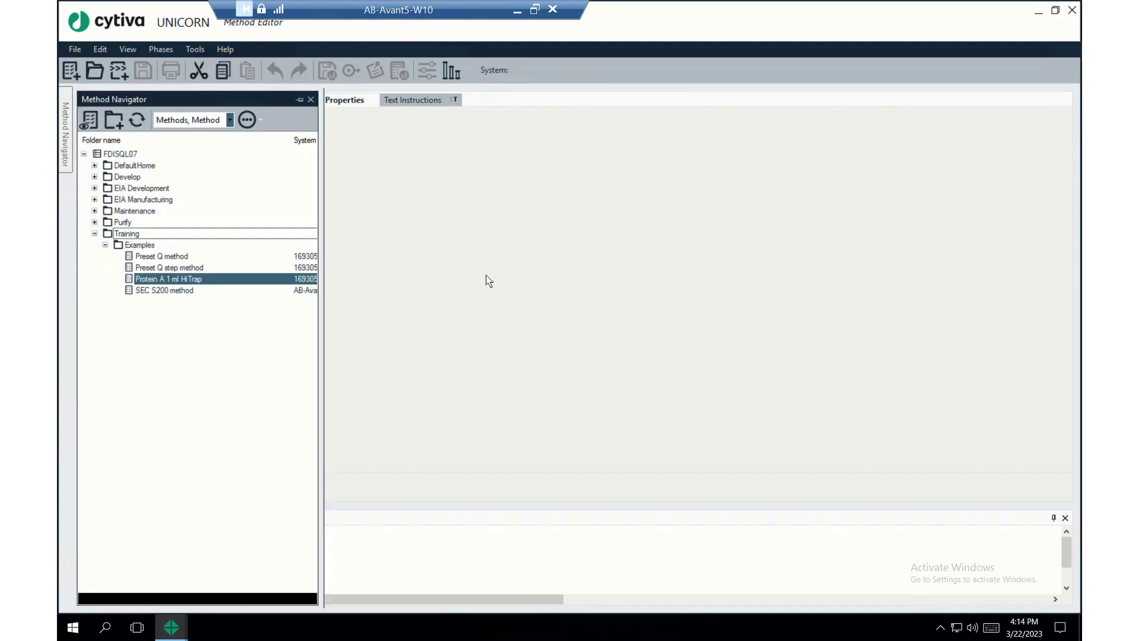
pyautogui.doubleClick(172, 280)
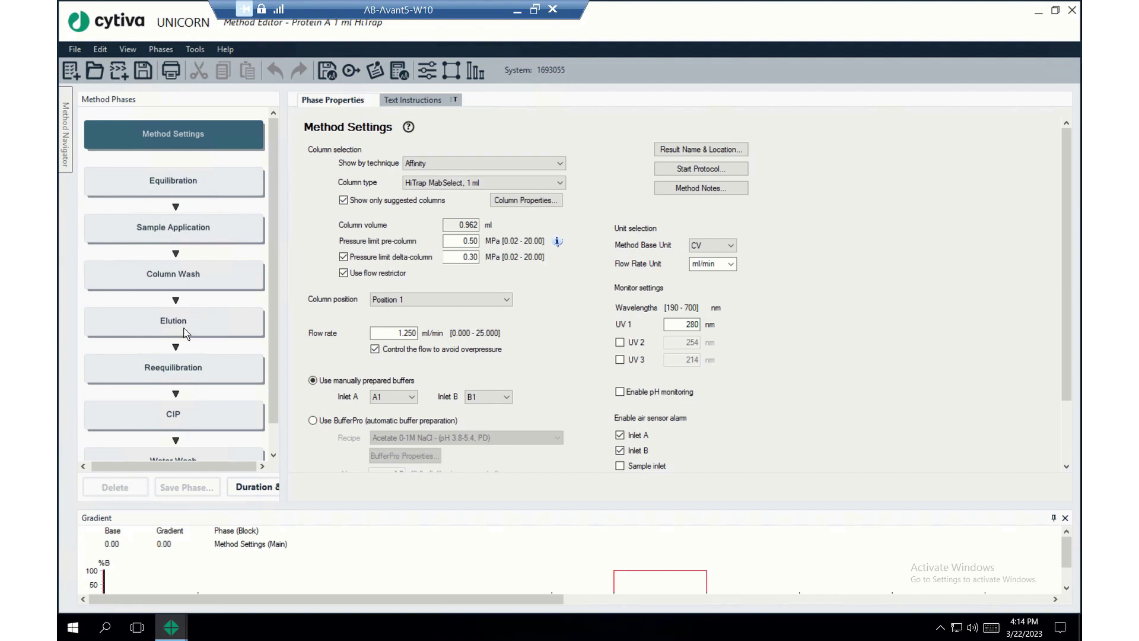
# - Set the length of the Elution phase's gradient step segment to 5 CV
pyautogui.click(210, 328)
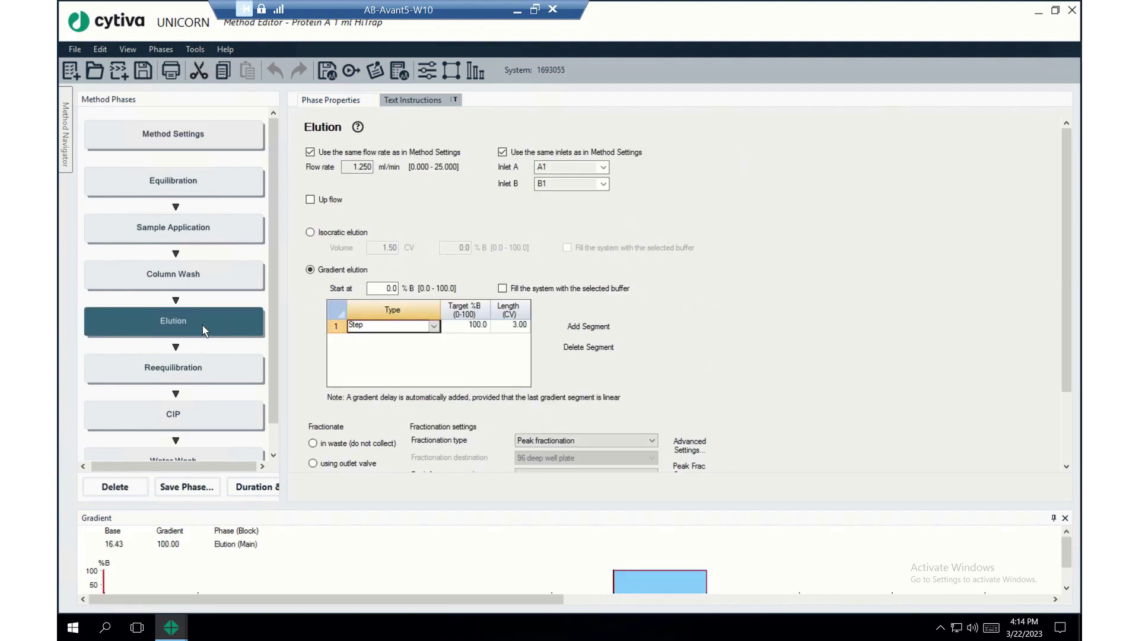
pyautogui.click(519, 326)
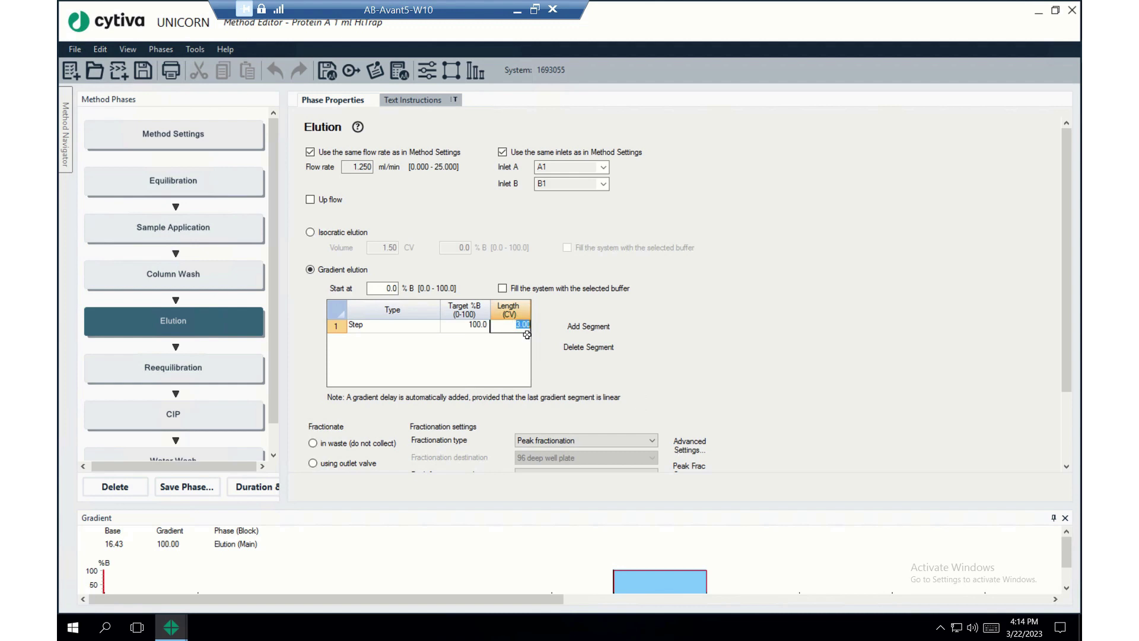
pyautogui.write('5')
# - Change the start and end levels in the Elution phase's peak fractionation settings and save the method
pyautogui.scroll(-3, 665, 363)
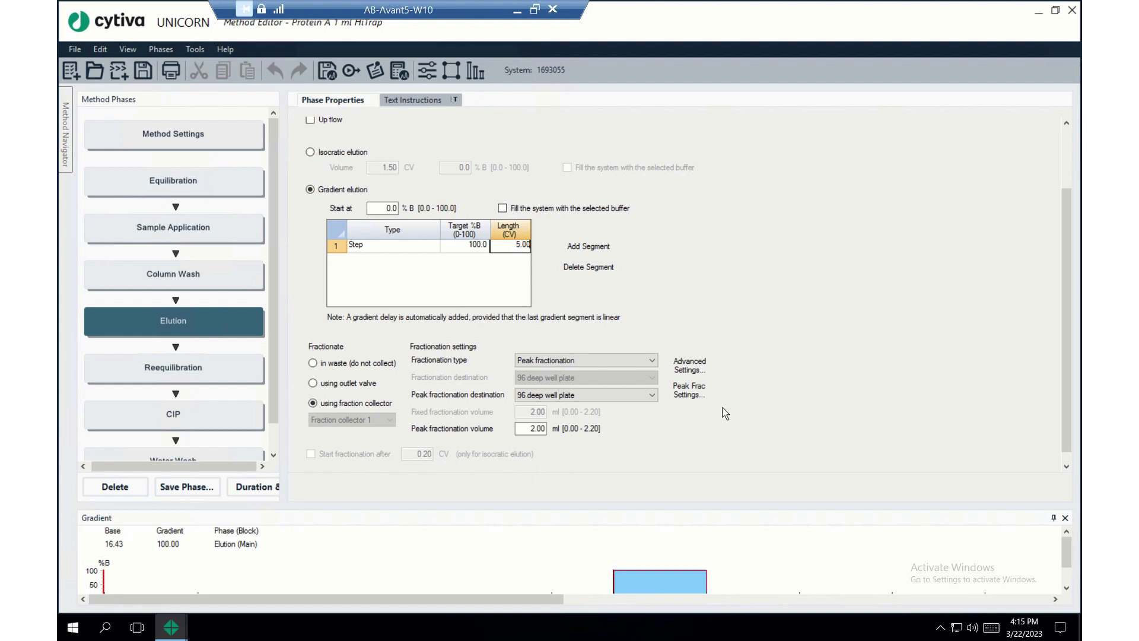
pyautogui.click(689, 396)
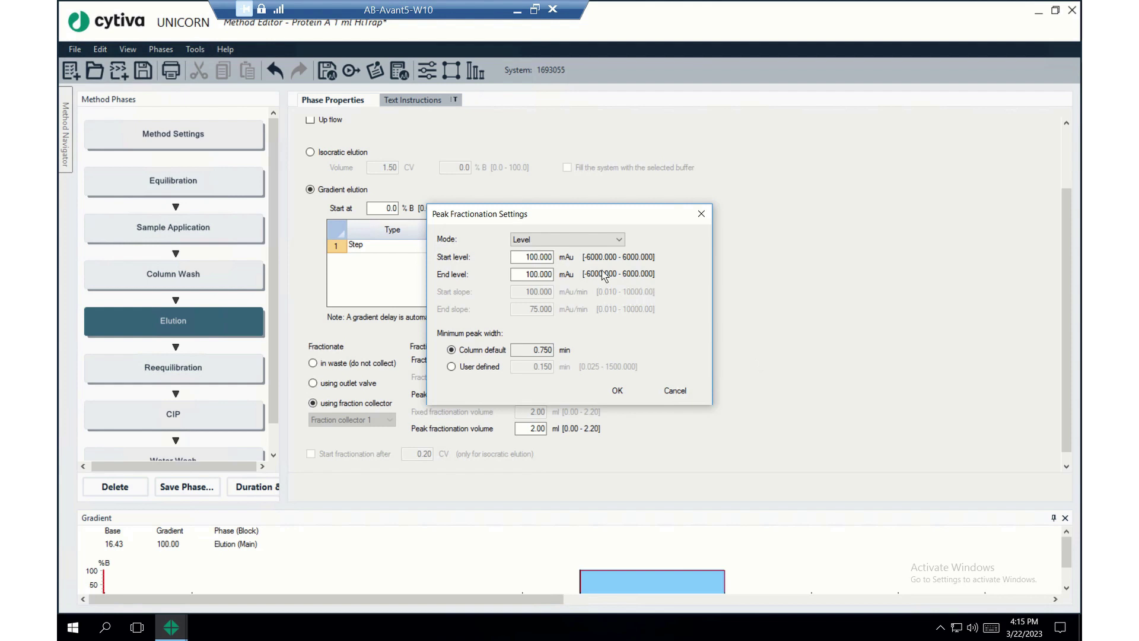
pyautogui.moveTo(523, 257); pyautogui.dragTo(600, 259)
pyautogui.write('3')
pyautogui.click(520, 274)
pyautogui.moveTo(520, 274); pyautogui.dragTo(601, 277)
pyautogui.write('3')
pyautogui.click(548, 259)
pyautogui.write('.00')
pyautogui.click(618, 393)
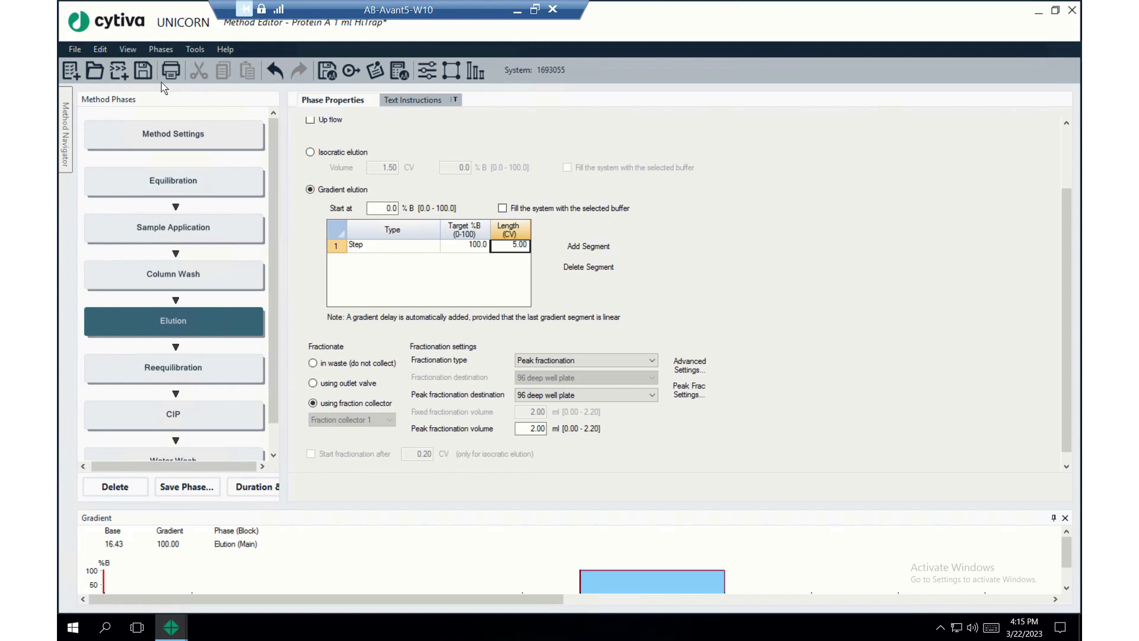
pyautogui.click(146, 70)
# - Set up scouting with the variables Column position, Empty loop with, and Equilibration volume_1, _2 and _3
pyautogui.click(426, 70)
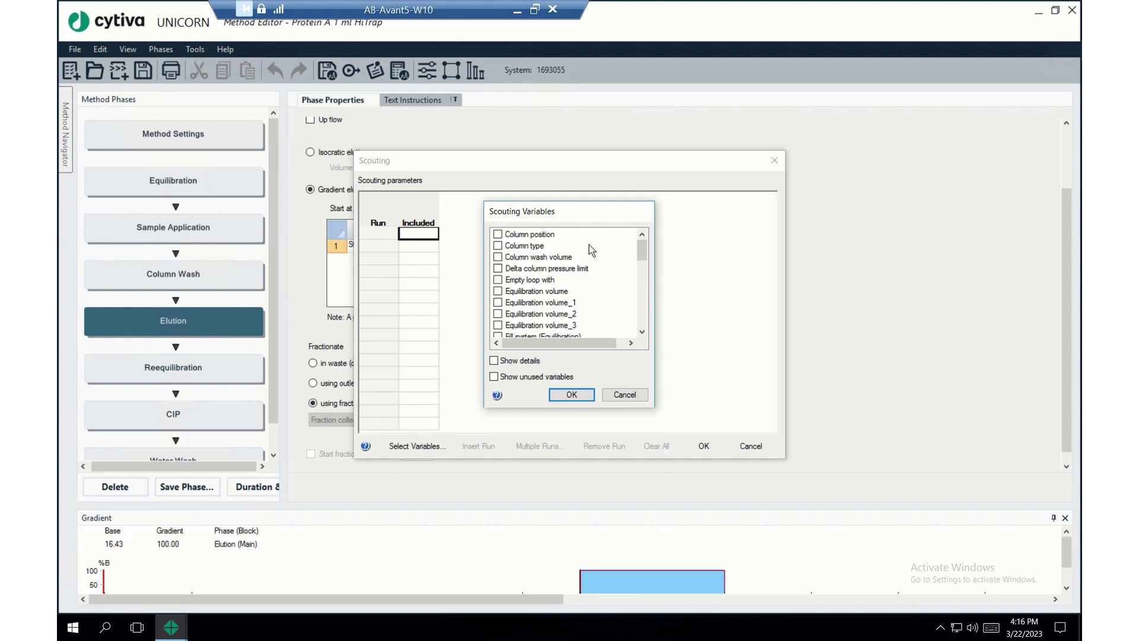
pyautogui.click(499, 235)
pyautogui.click(498, 280)
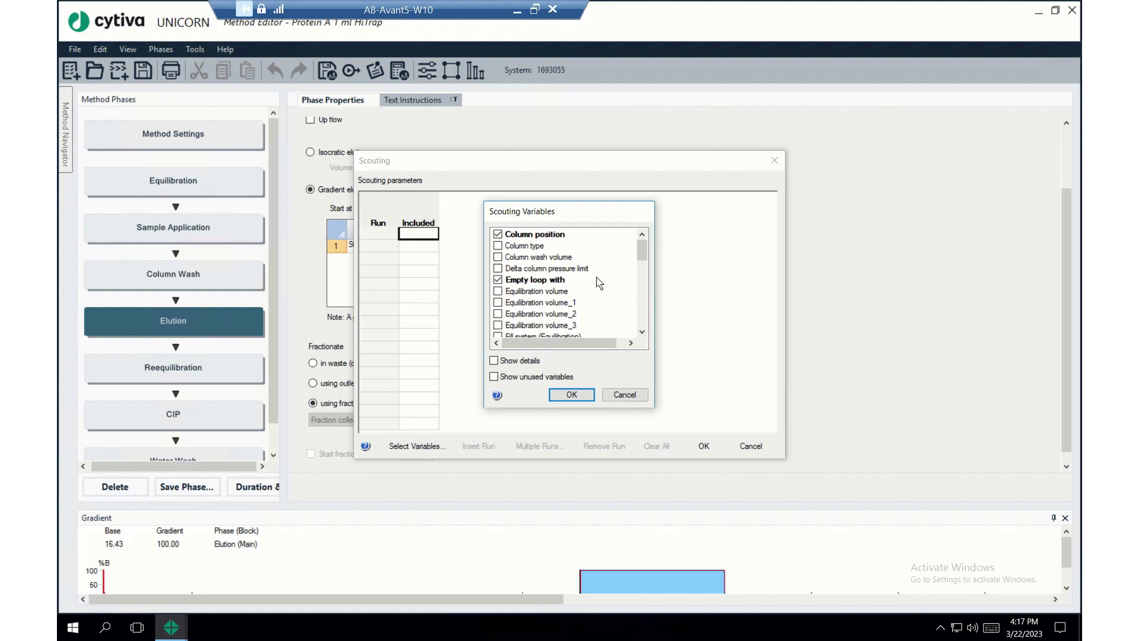
pyautogui.scroll(-2, 600, 281)
pyautogui.scroll(1, 600, 281)
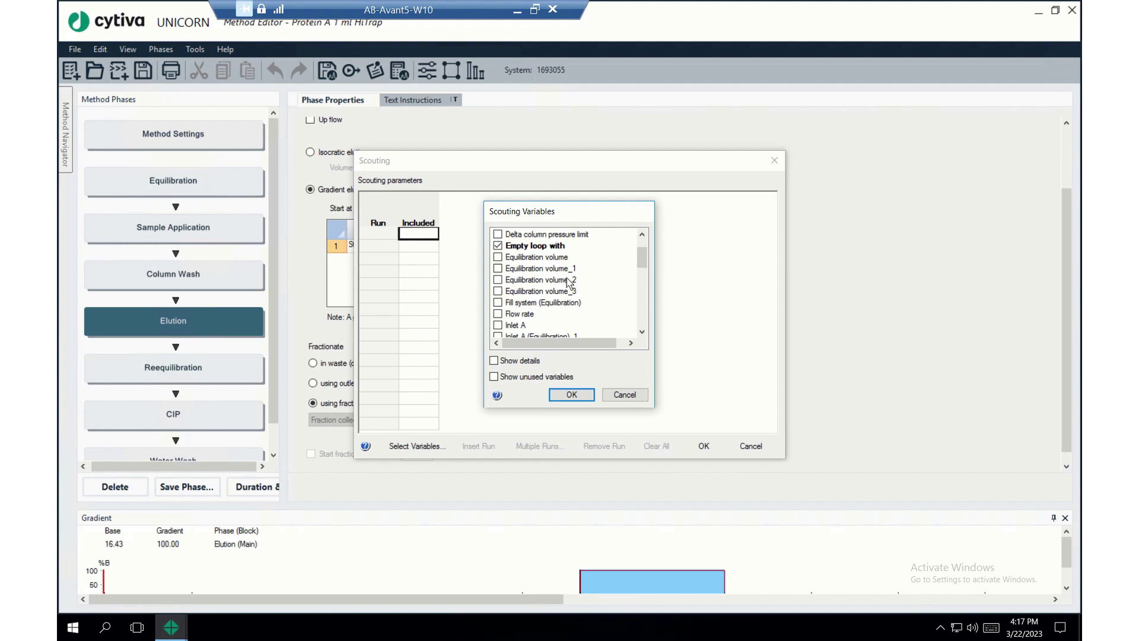
pyautogui.click(498, 268)
pyautogui.click(498, 280)
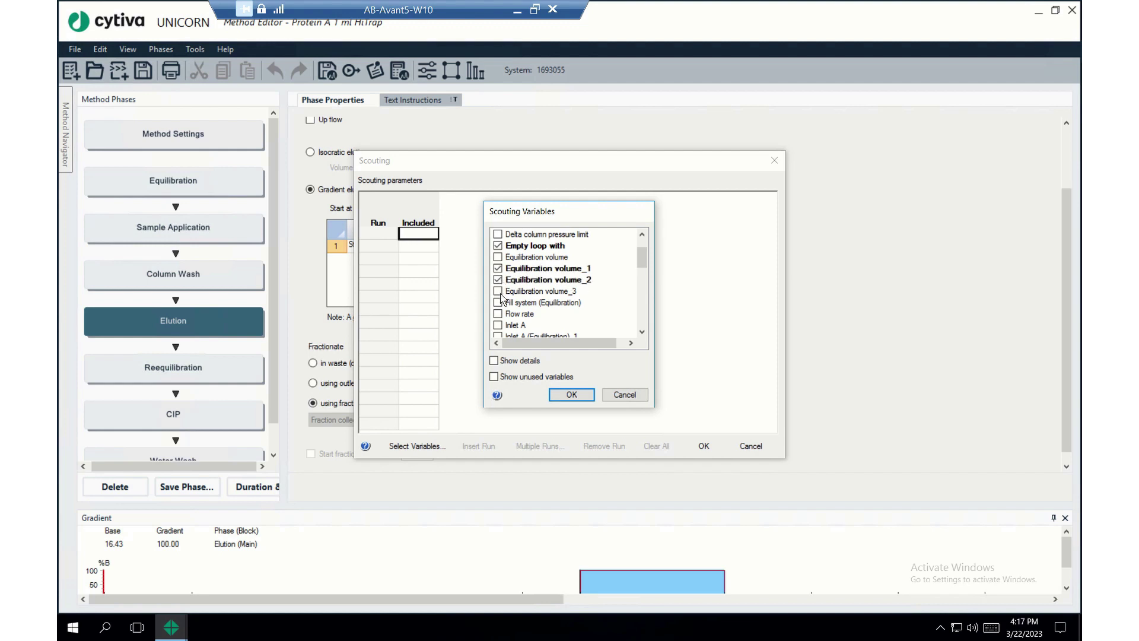
pyautogui.click(498, 290)
pyautogui.scroll(1, 521, 278)
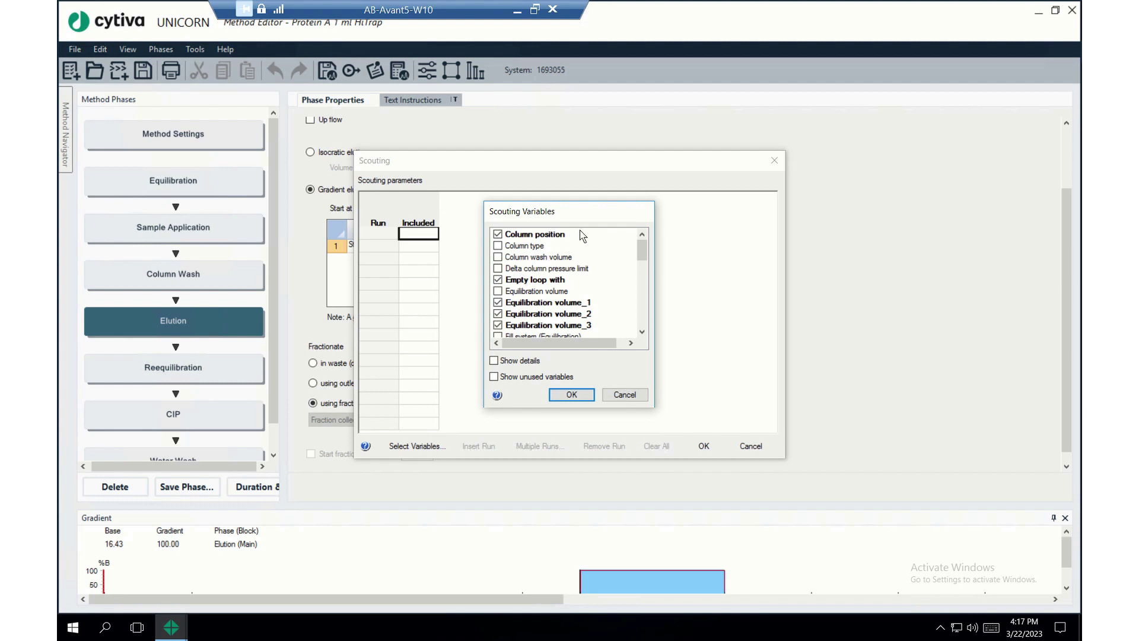
pyautogui.click(572, 395)
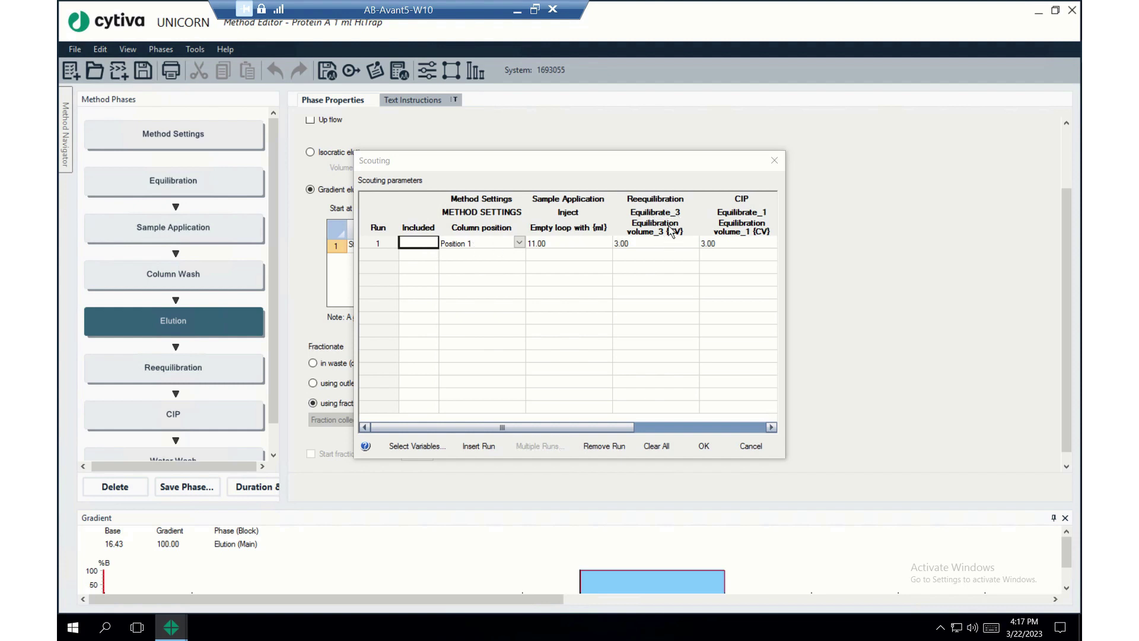
# - Set run 1's Reequilibration, CIP and Water Wash equilibration volumes to 0 CV
pyautogui.moveTo(630, 428); pyautogui.dragTo(804, 427)
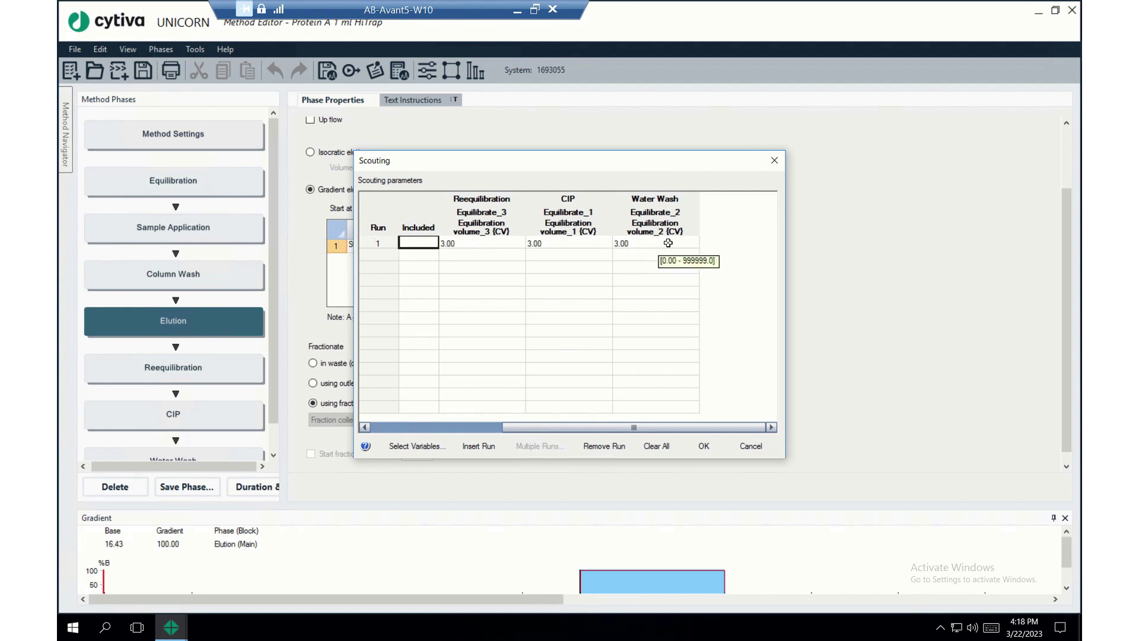
pyautogui.click(497, 242)
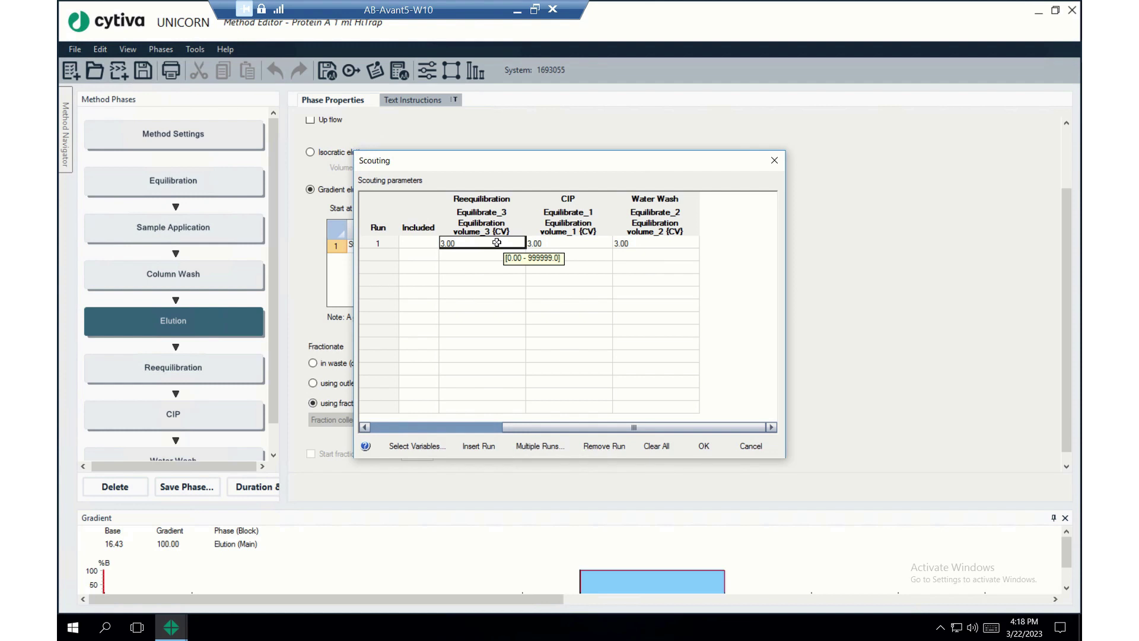
pyautogui.write('0')
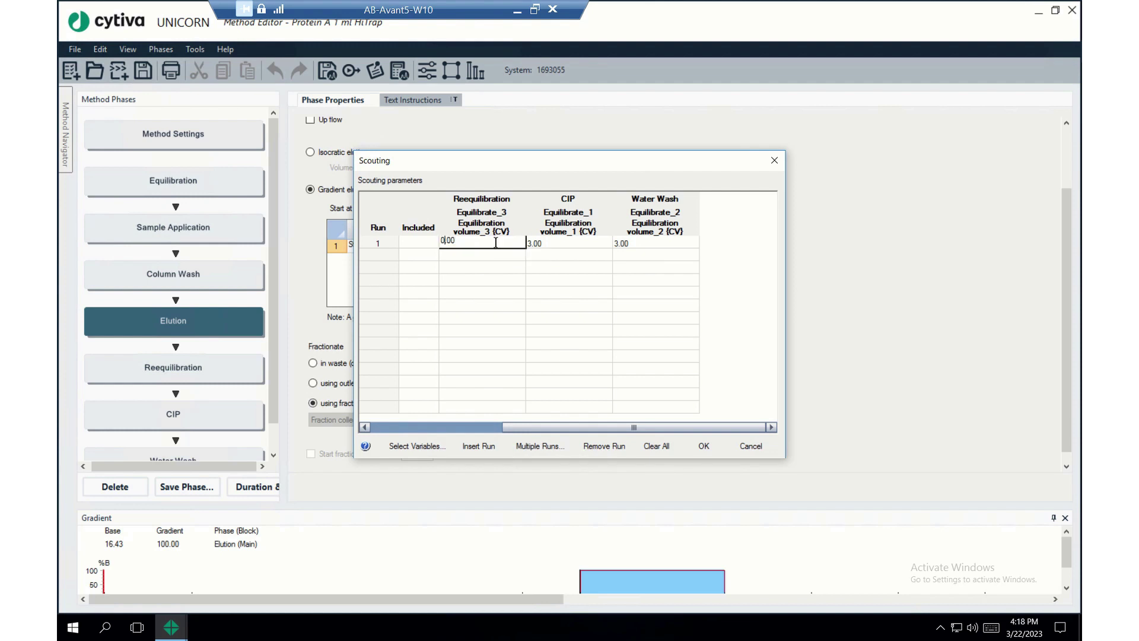
pyautogui.click(528, 243)
pyautogui.write('0')
pyautogui.click(643, 246)
pyautogui.write('0')
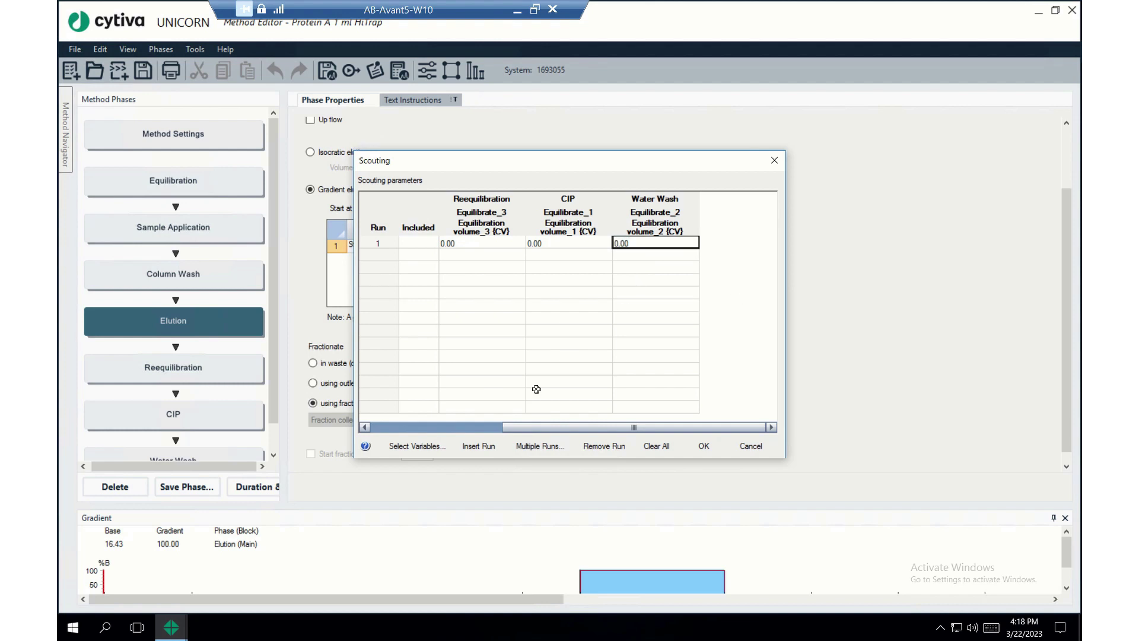
# - Insert four more runs into the scouting table
pyautogui.click(479, 449)
pyautogui.click(479, 449)
pyautogui.click(479, 450)
pyautogui.click(479, 449)
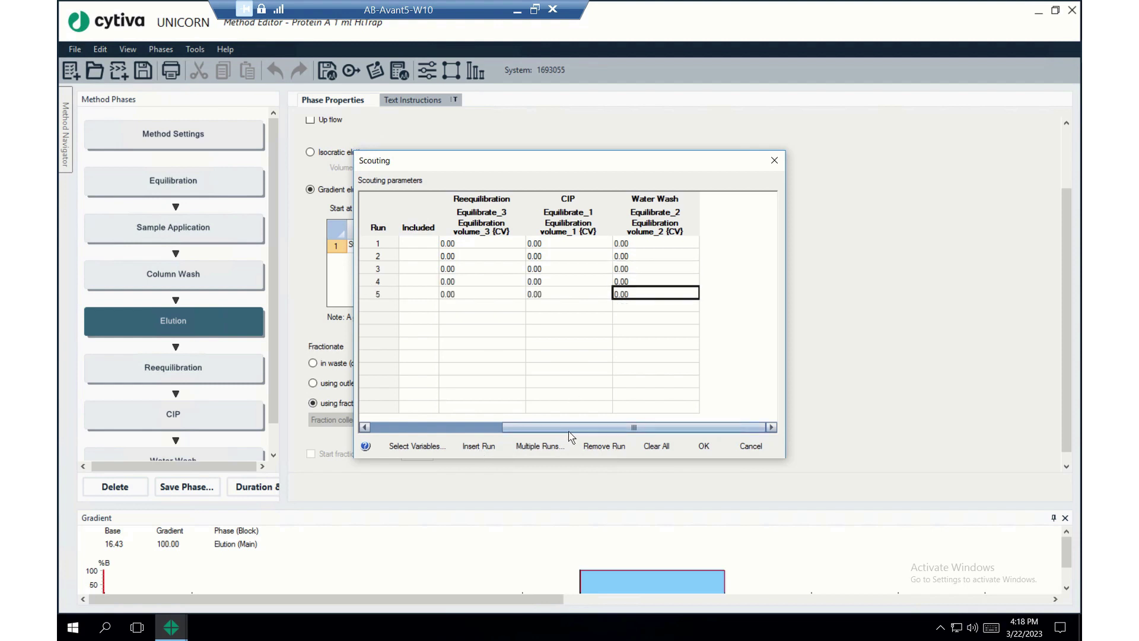
# - Set the Empty loop with volume to 10 ml for all five scouting runs
pyautogui.moveTo(570, 427); pyautogui.dragTo(412, 427)
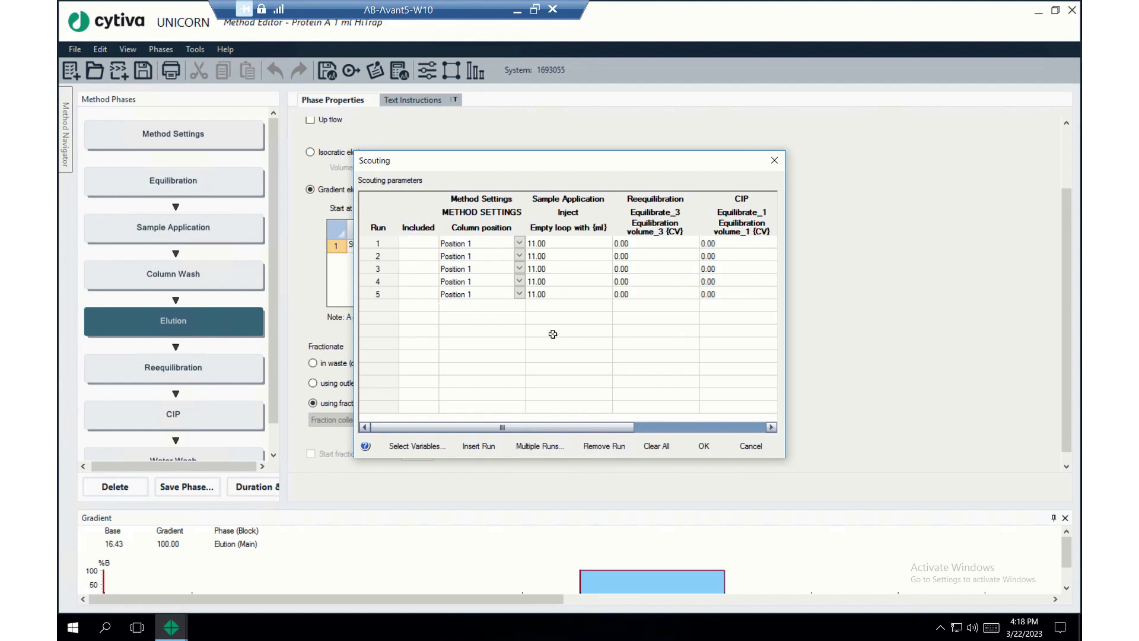
pyautogui.click(567, 242)
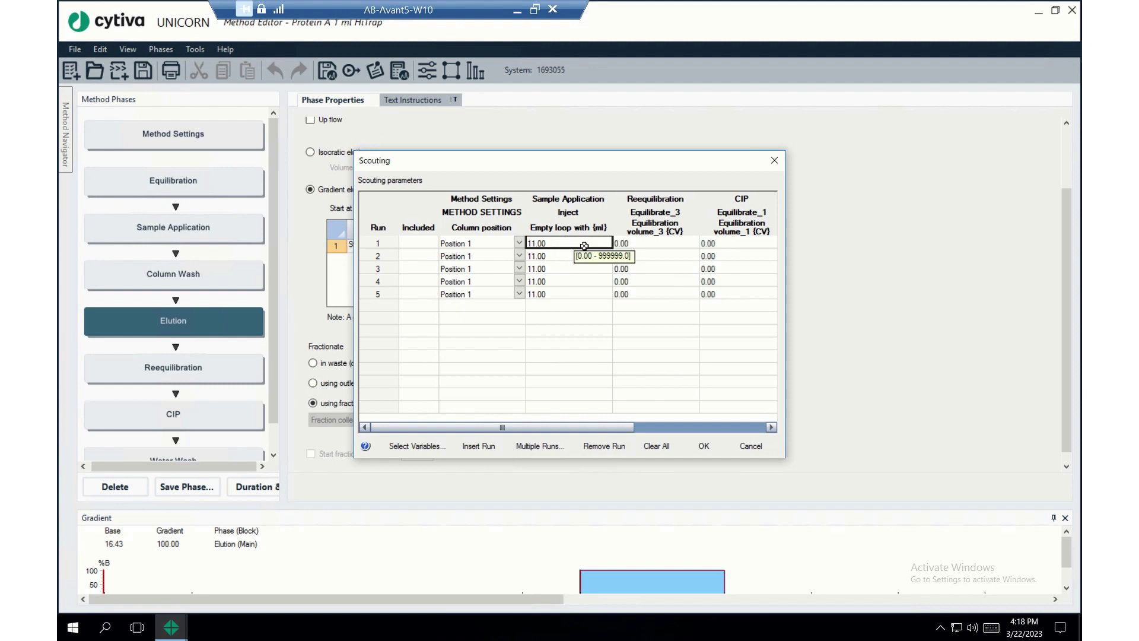
pyautogui.write('1')
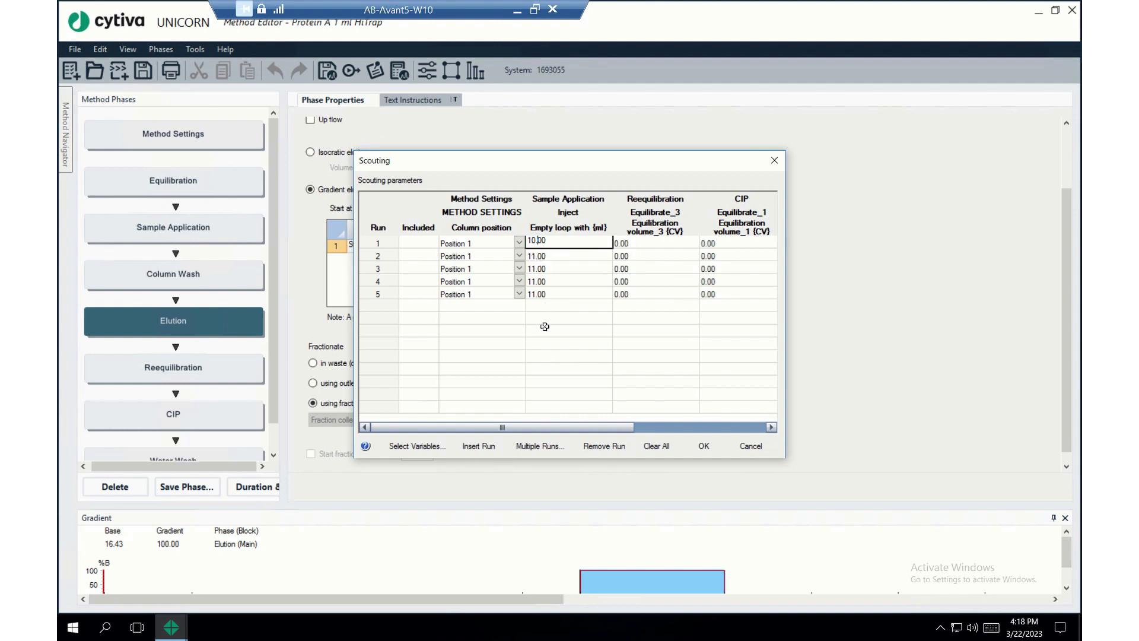
pyautogui.click(566, 256)
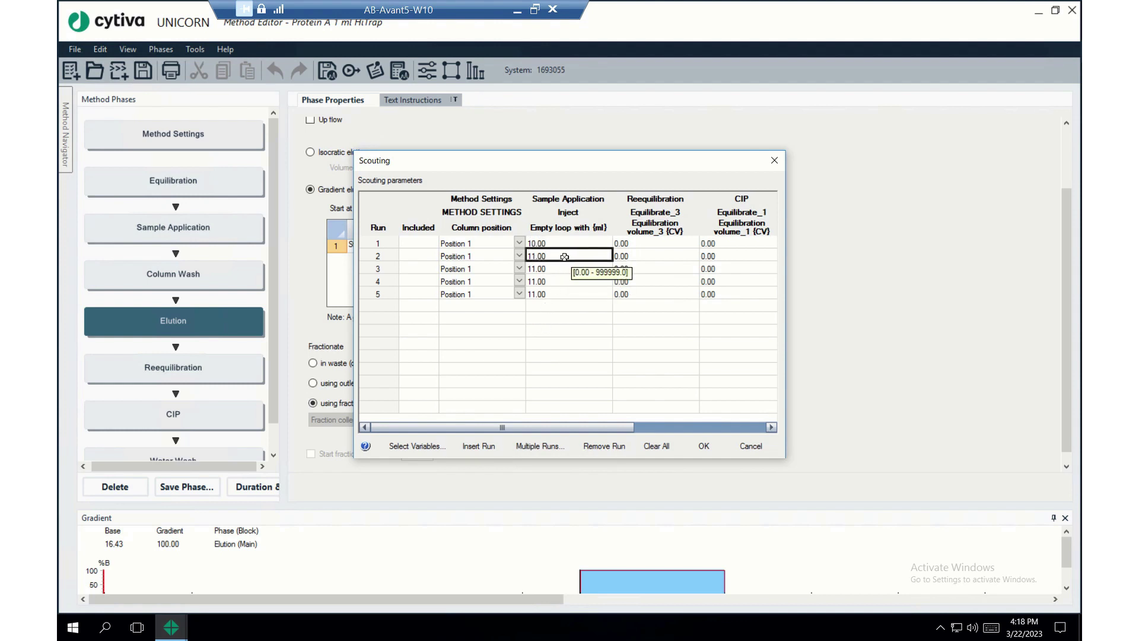
pyautogui.write('10')
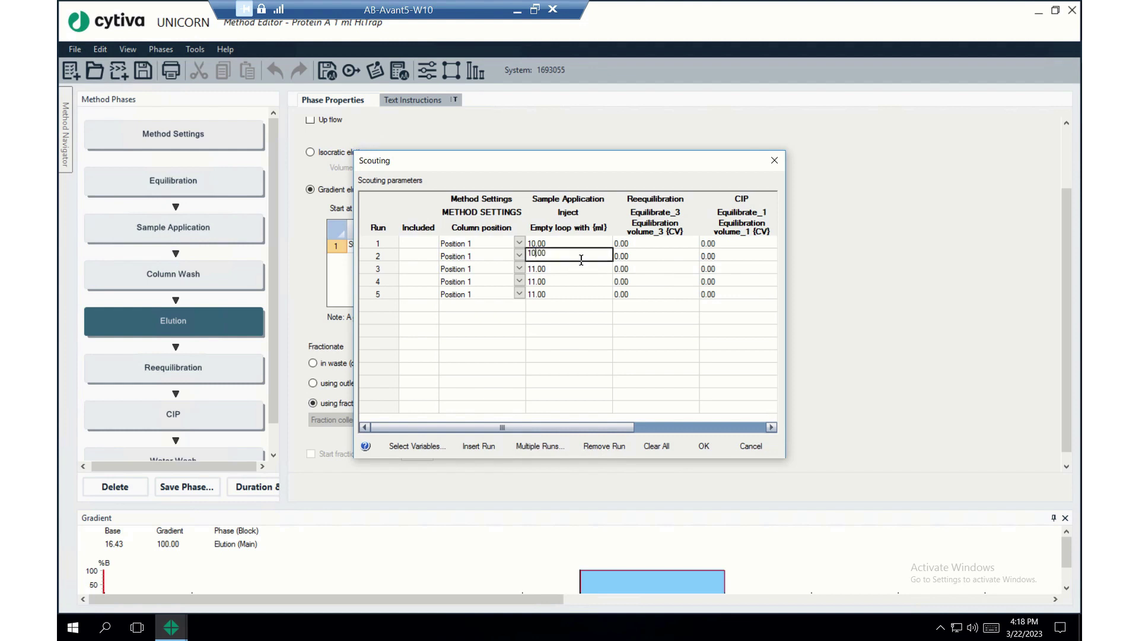
pyautogui.click(565, 269)
pyautogui.write('10')
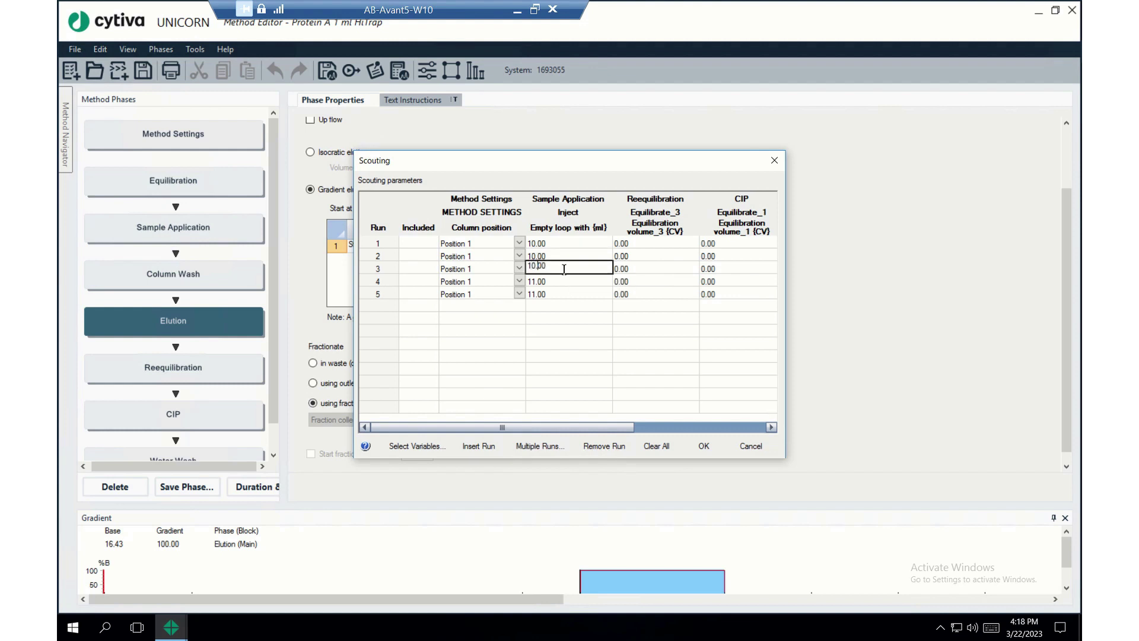
pyautogui.click(542, 282)
pyautogui.write('10')
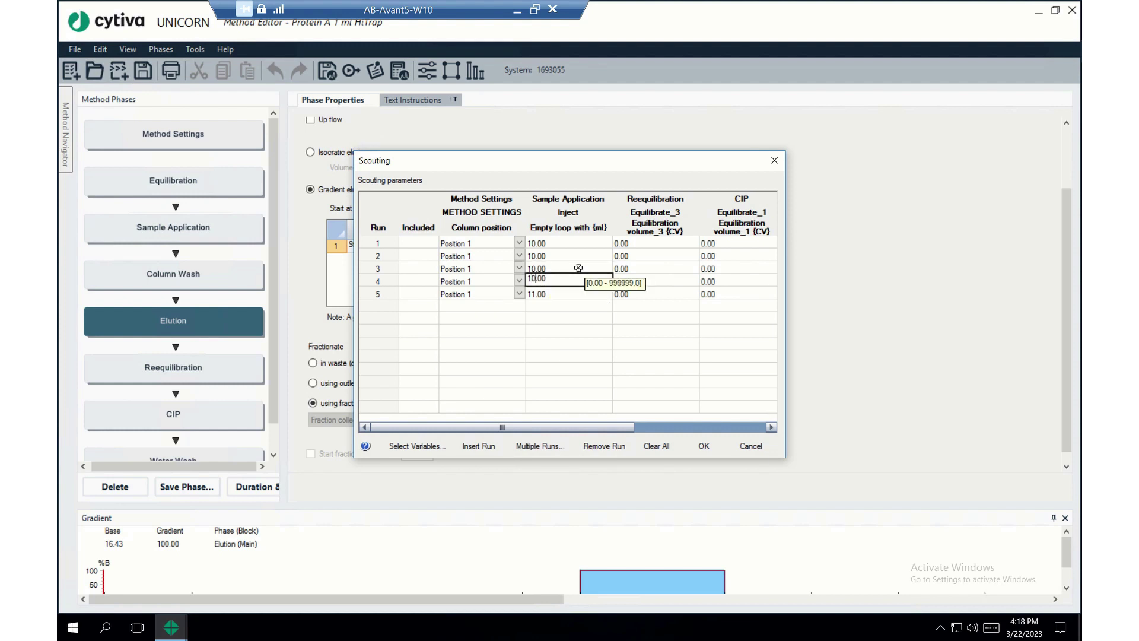
pyautogui.click(561, 295)
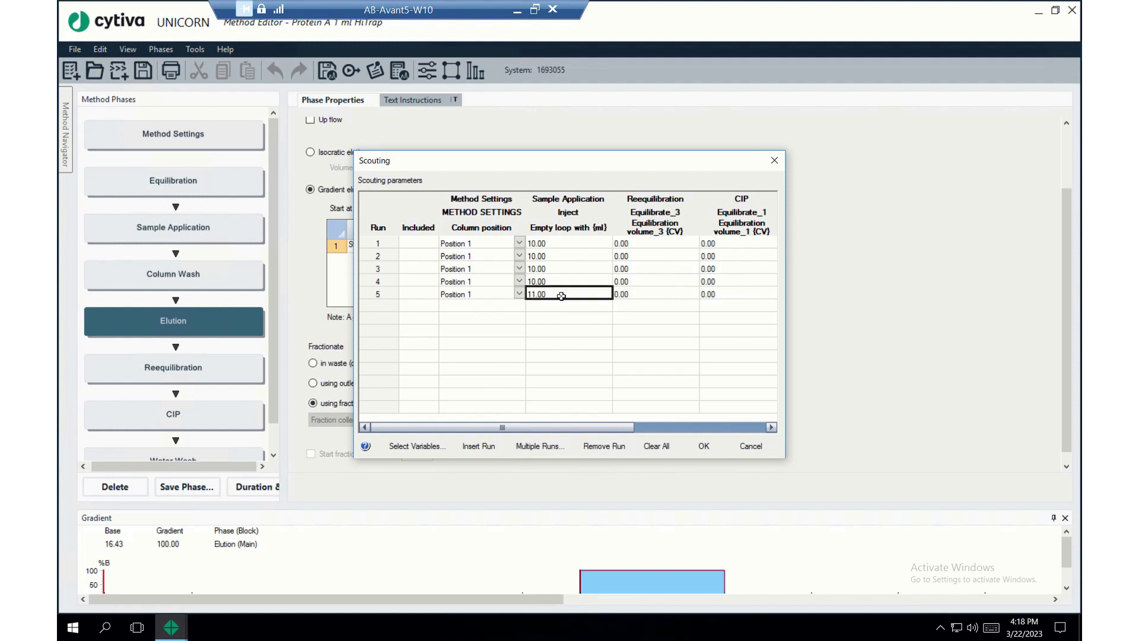
pyautogui.write('10')
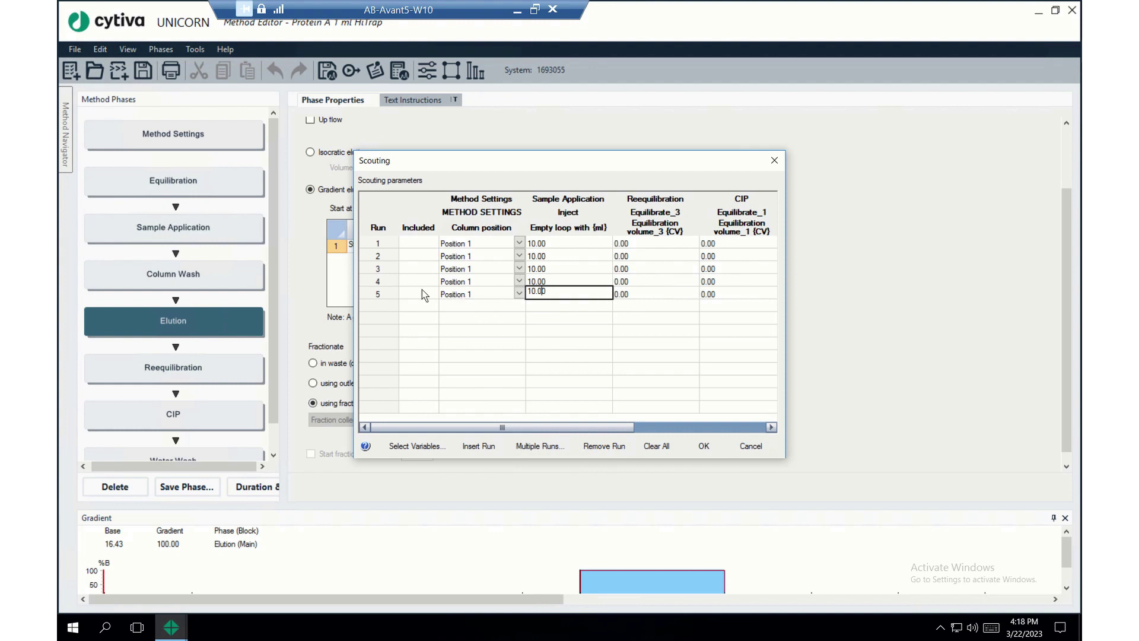
# - Set run 5's Reequilibration, CIP and Water Wash volumes to 3 CV and accept the scouting table
pyautogui.click(640, 293)
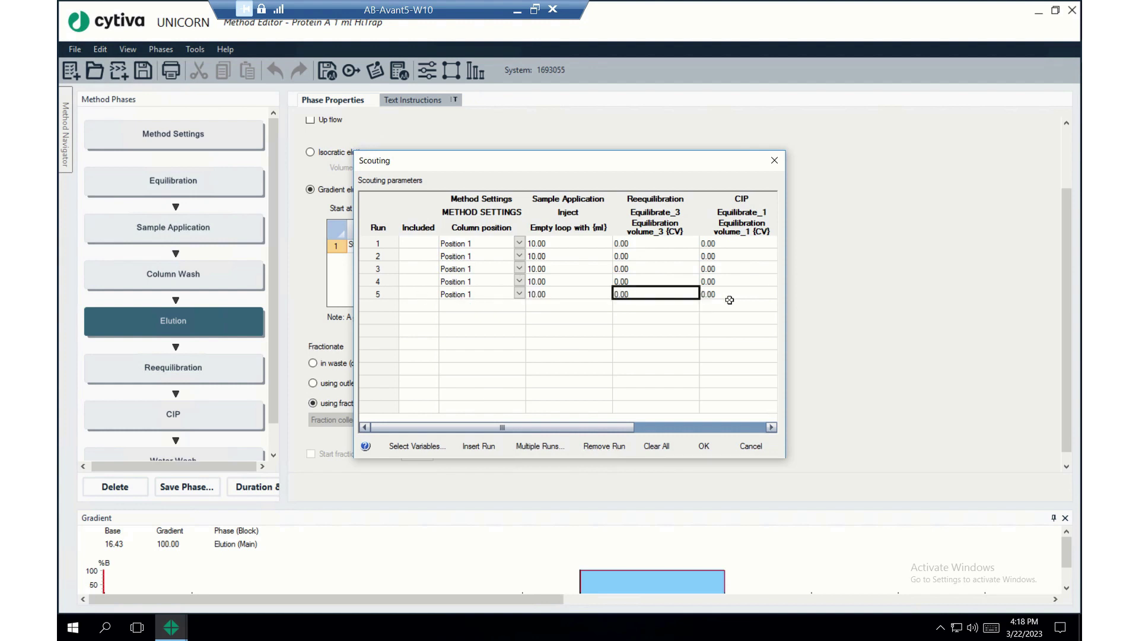
pyautogui.write('3.00')
pyautogui.click(729, 295)
pyautogui.write('3')
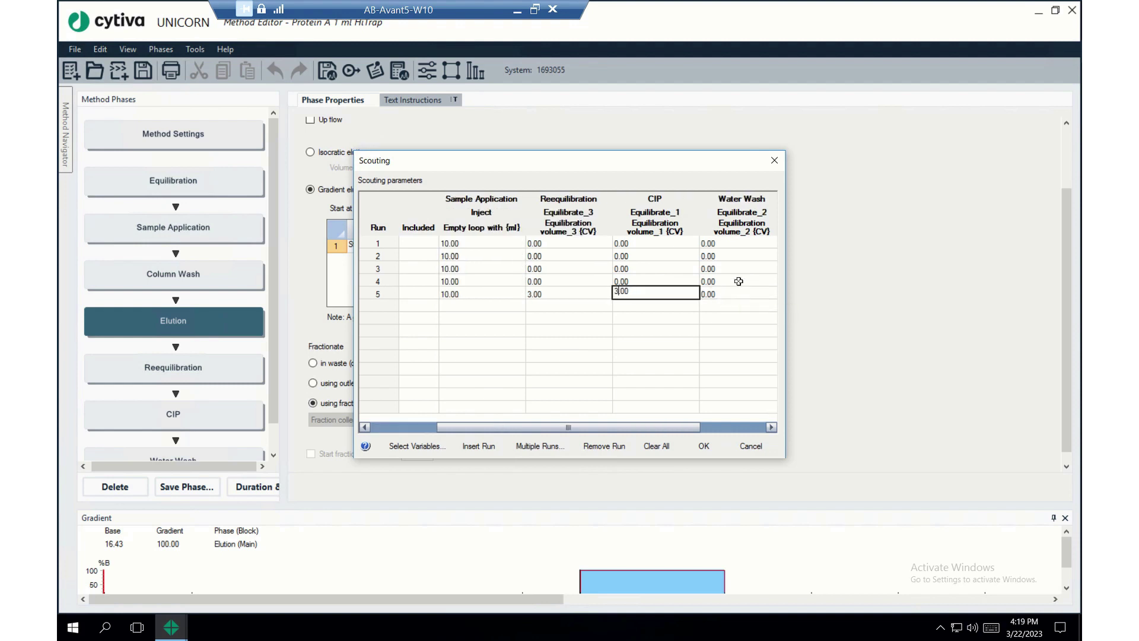
pyautogui.click(729, 296)
pyautogui.click(729, 295)
pyautogui.write('3')
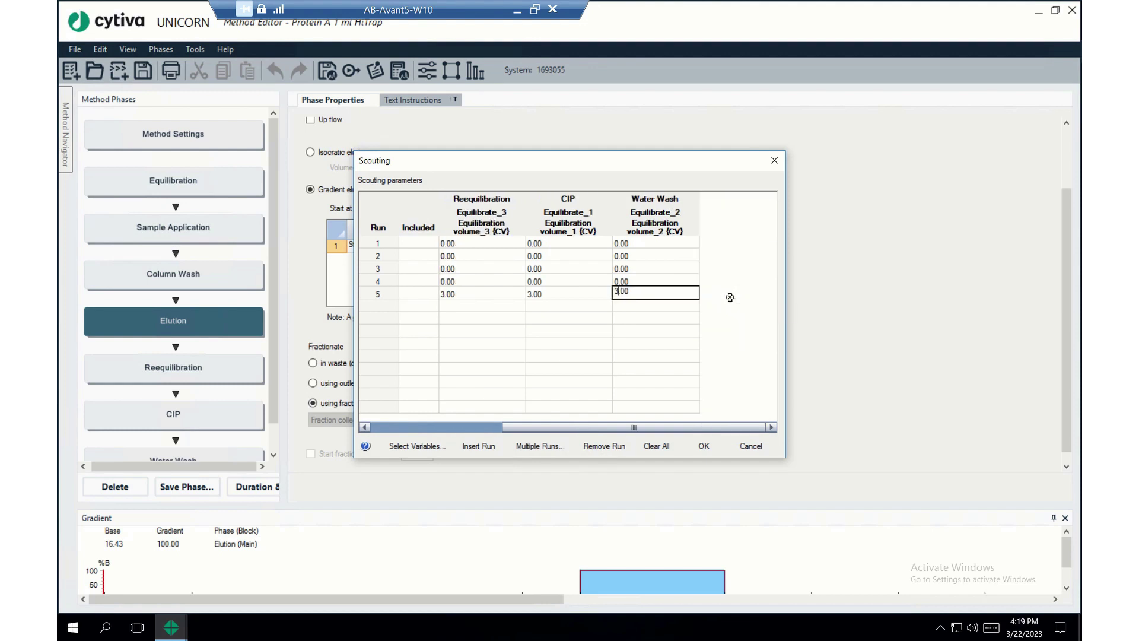
pyautogui.click(704, 447)
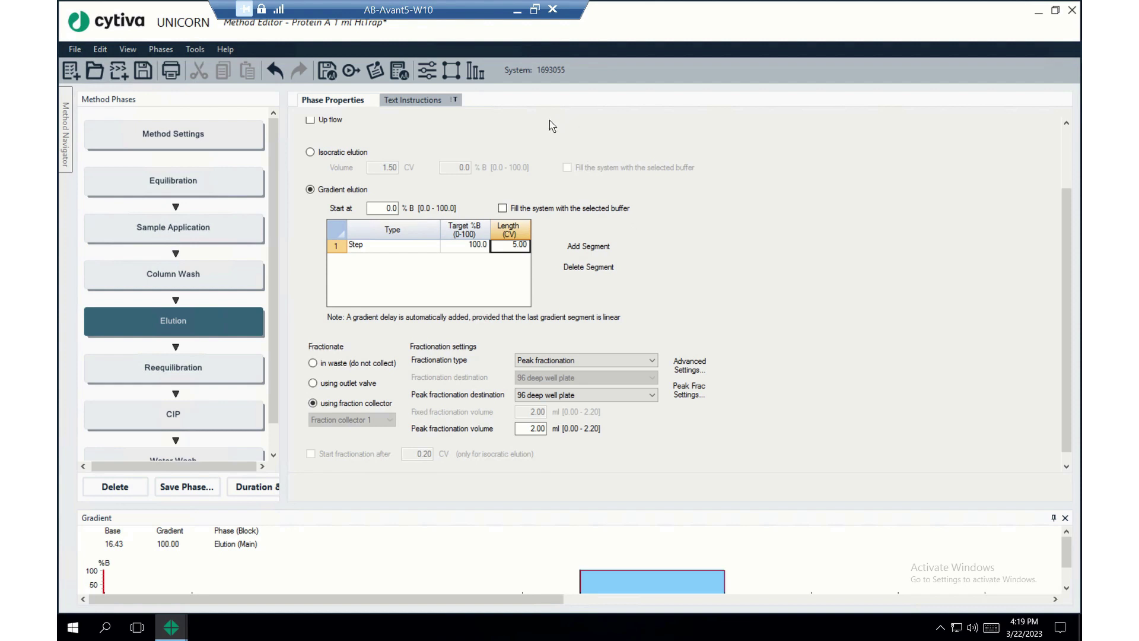
# - Review the volumes of all five runs in the method's scouting table, including the Water Wash volumes
pyautogui.click(427, 70)
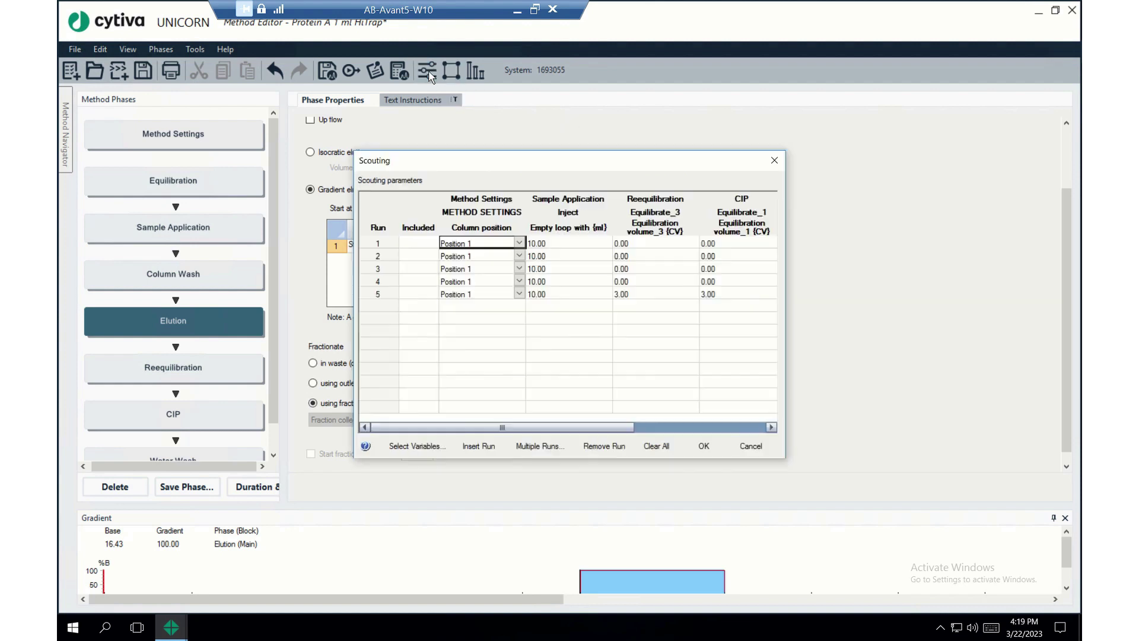
pyautogui.moveTo(600, 427); pyautogui.dragTo(736, 428)
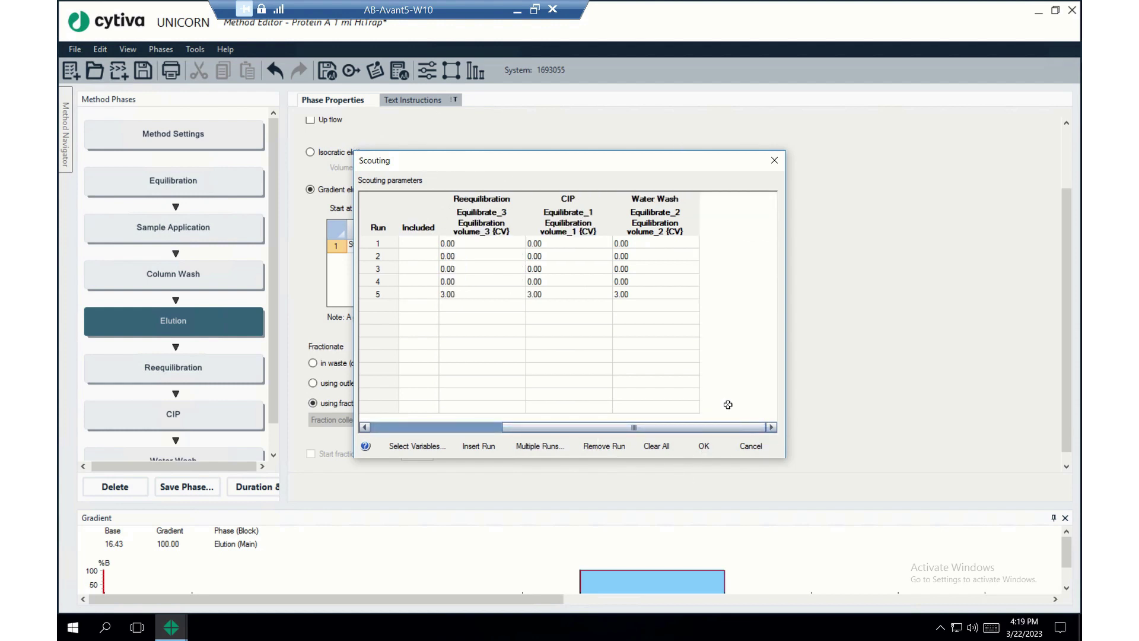
pyautogui.click(705, 450)
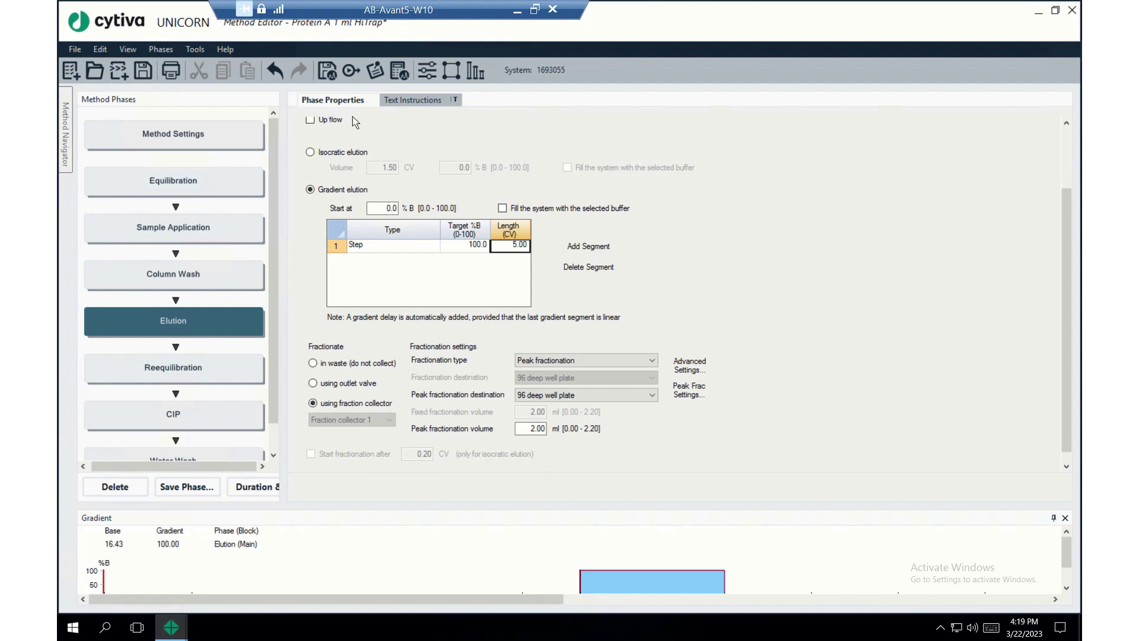
# - Add Scouting to the method items displayed in the start protocol and accept the selection
pyautogui.click(351, 70)
pyautogui.click(407, 244)
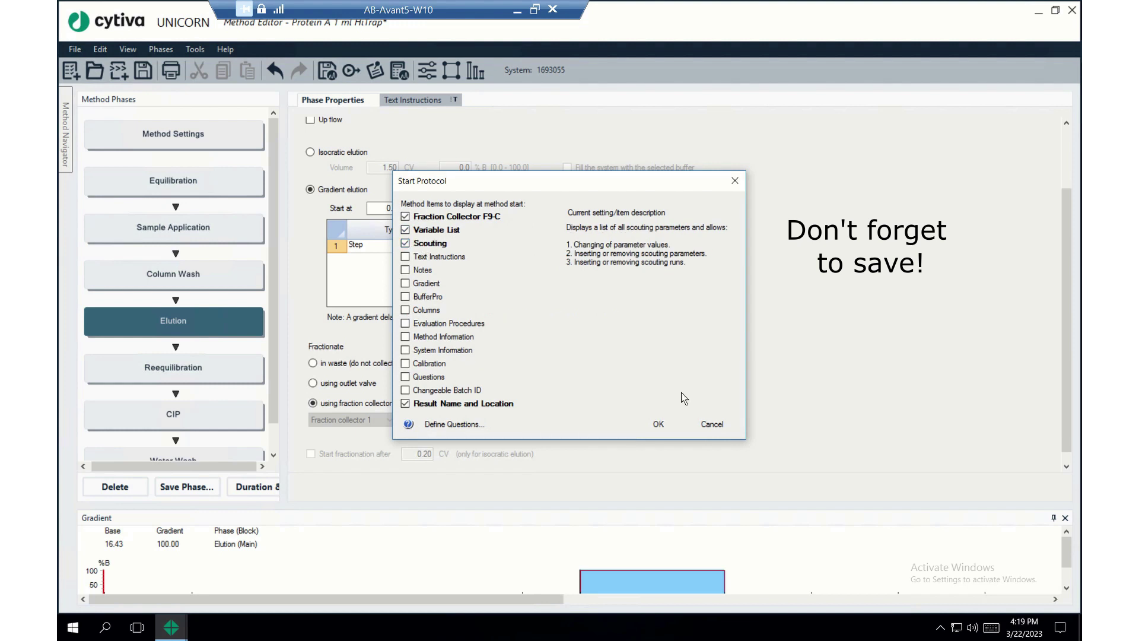
pyautogui.click(659, 424)
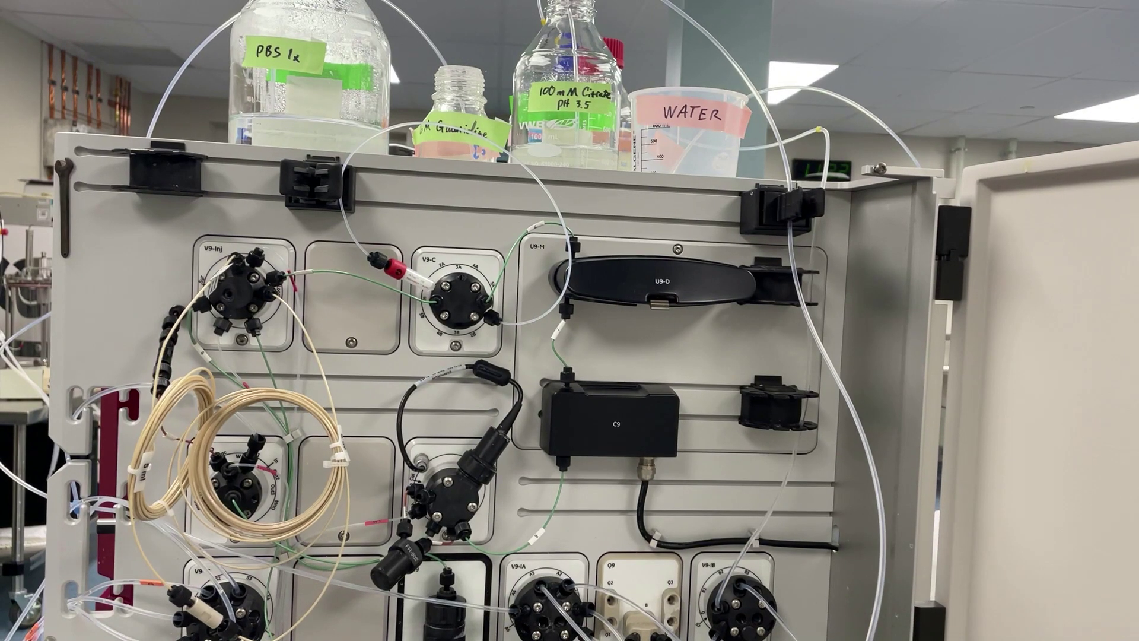
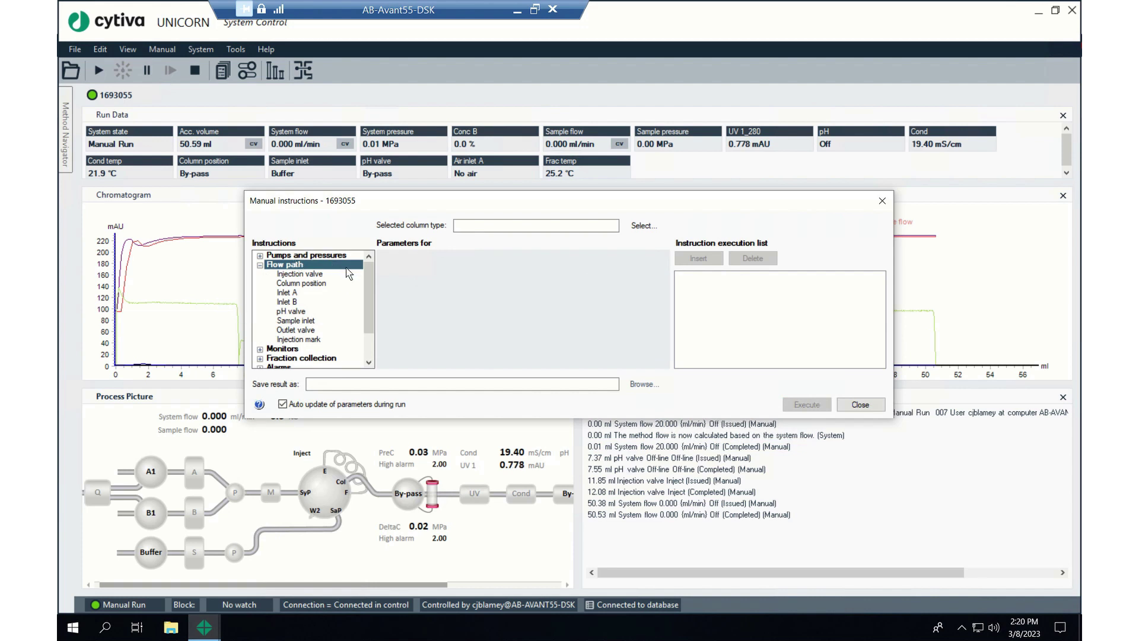
# - Switch the injection valve to Sample pump load with a manual flow path instruction
pyautogui.click(315, 275)
pyautogui.click(466, 277)
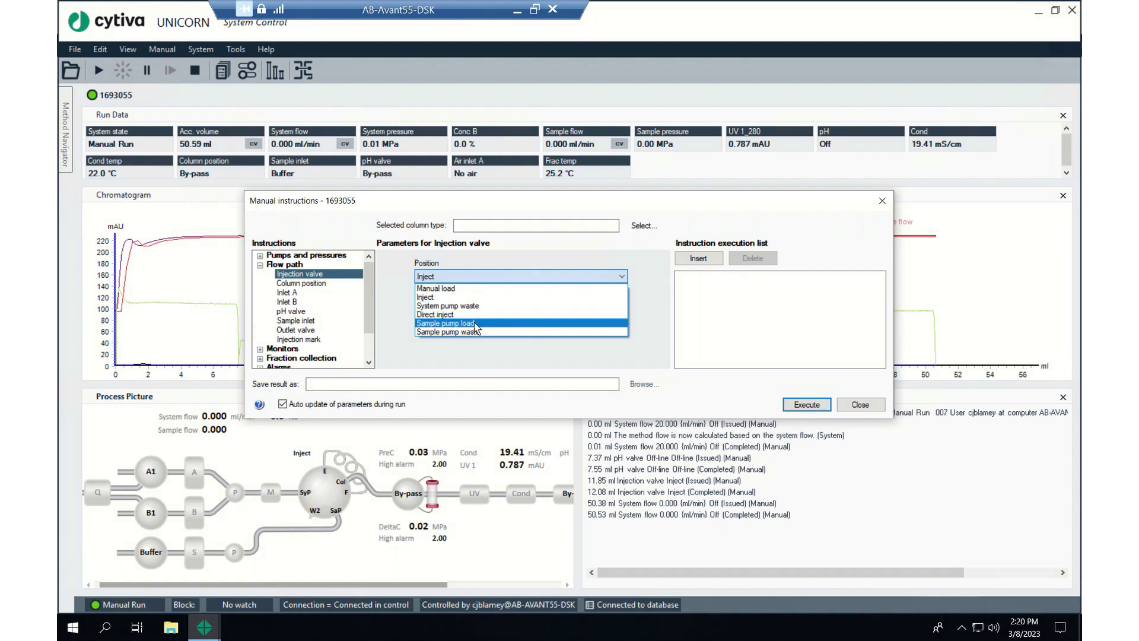
pyautogui.click(491, 329)
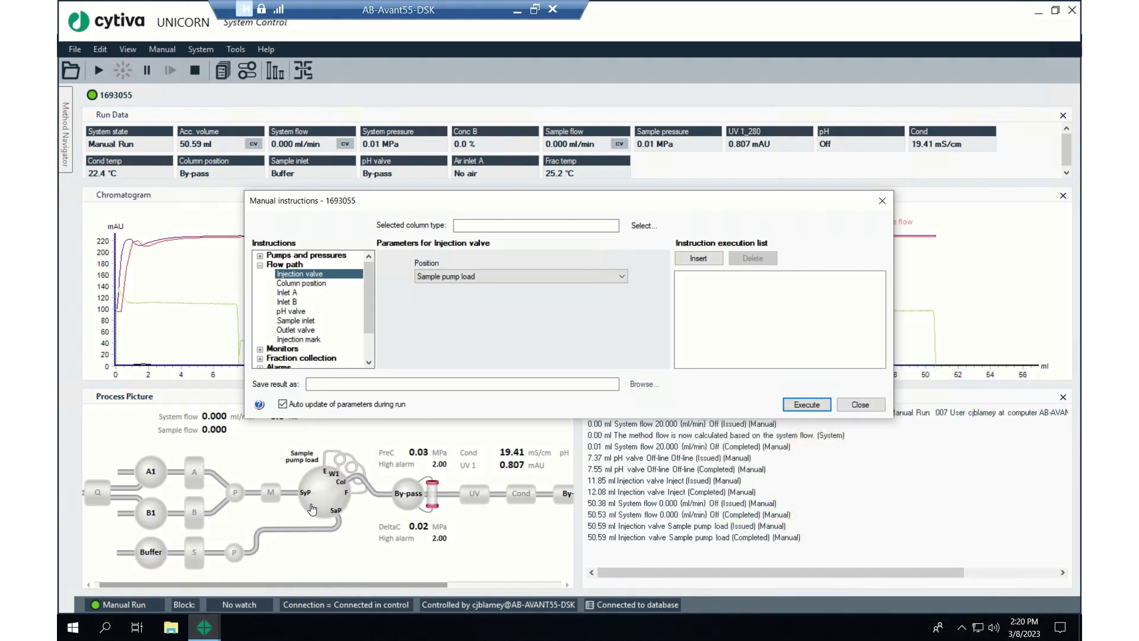
# - Execute a manual sample flow of 1 ml/min and close the manual instructions
pyautogui.click(264, 257)
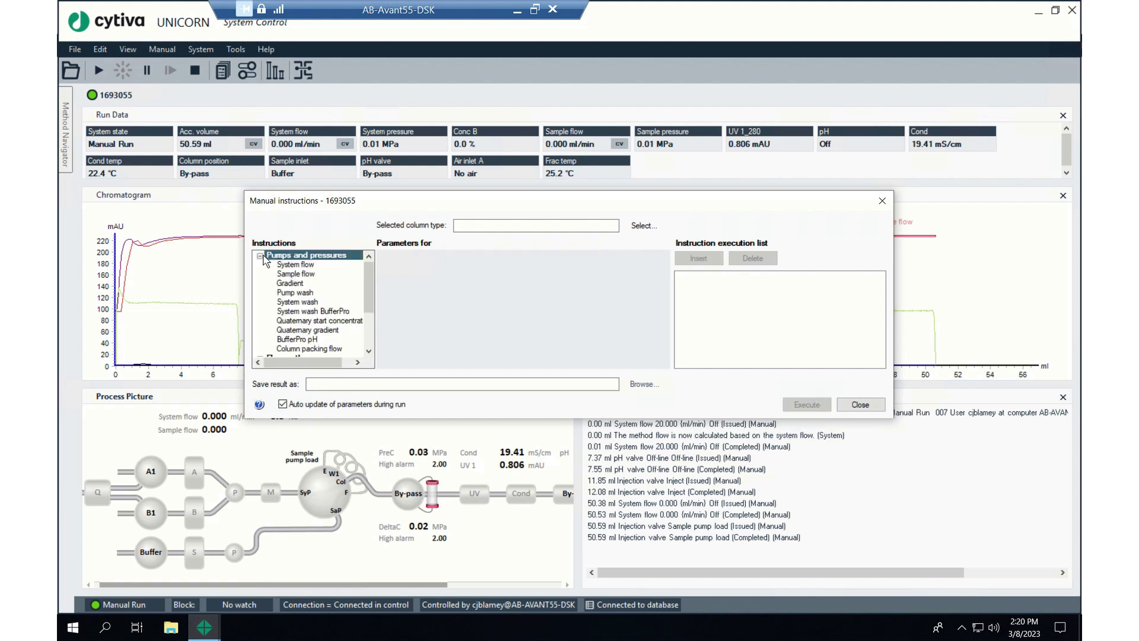
pyautogui.click(295, 273)
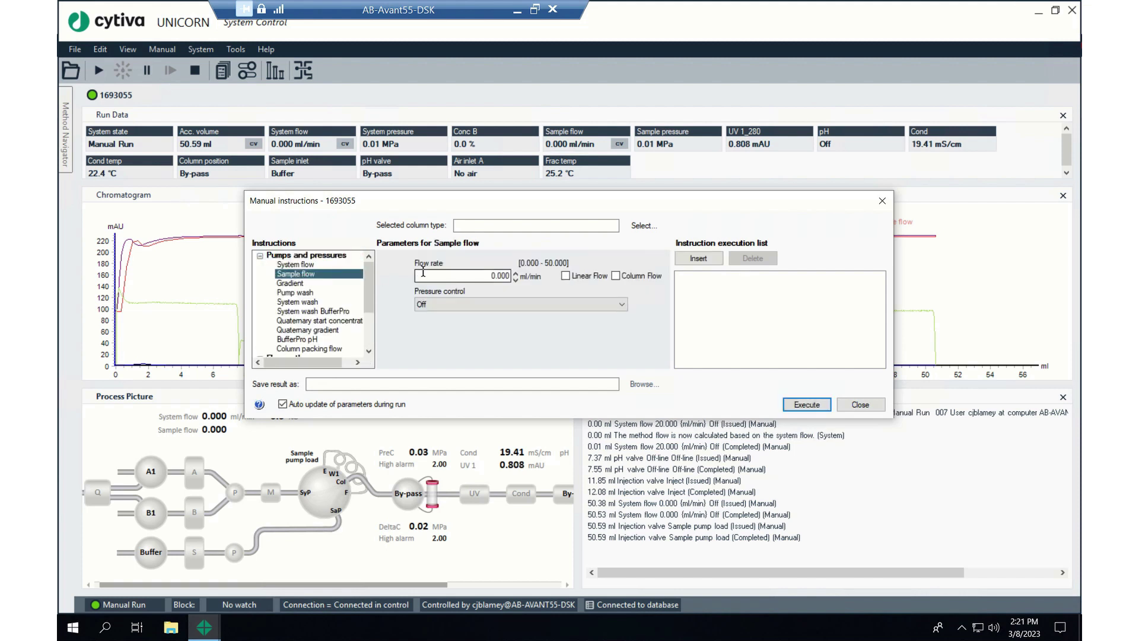
pyautogui.write('1')
pyautogui.click(807, 405)
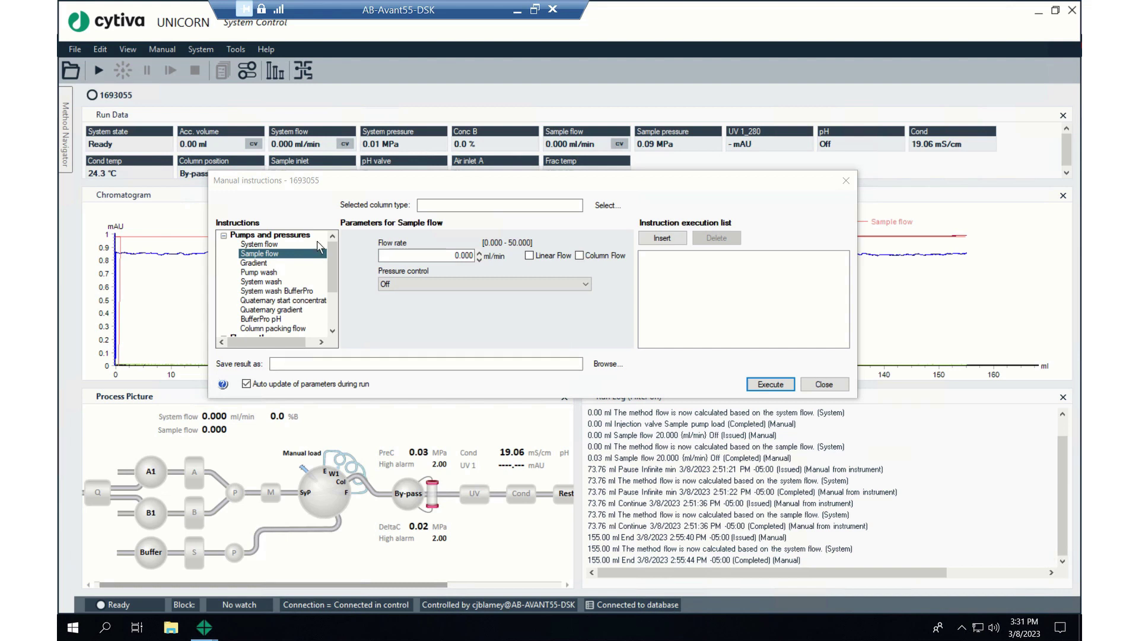
pyautogui.click(824, 384)
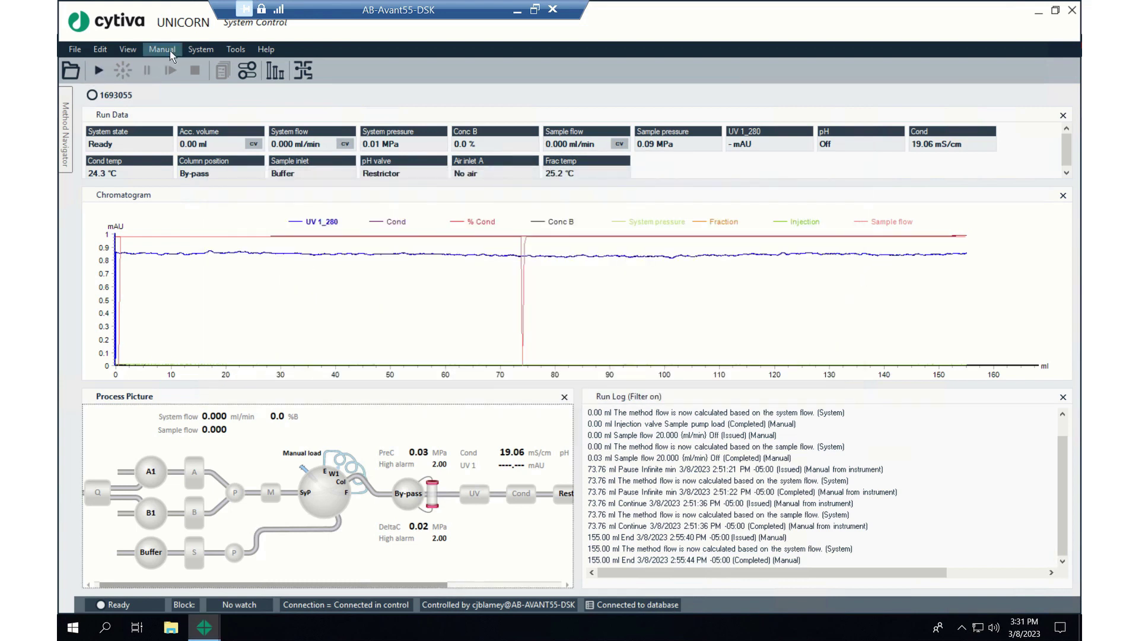
# - Check the Protein A 1 ml HiTrap method in the Method Editor and return to System Control
pyautogui.click(66, 153)
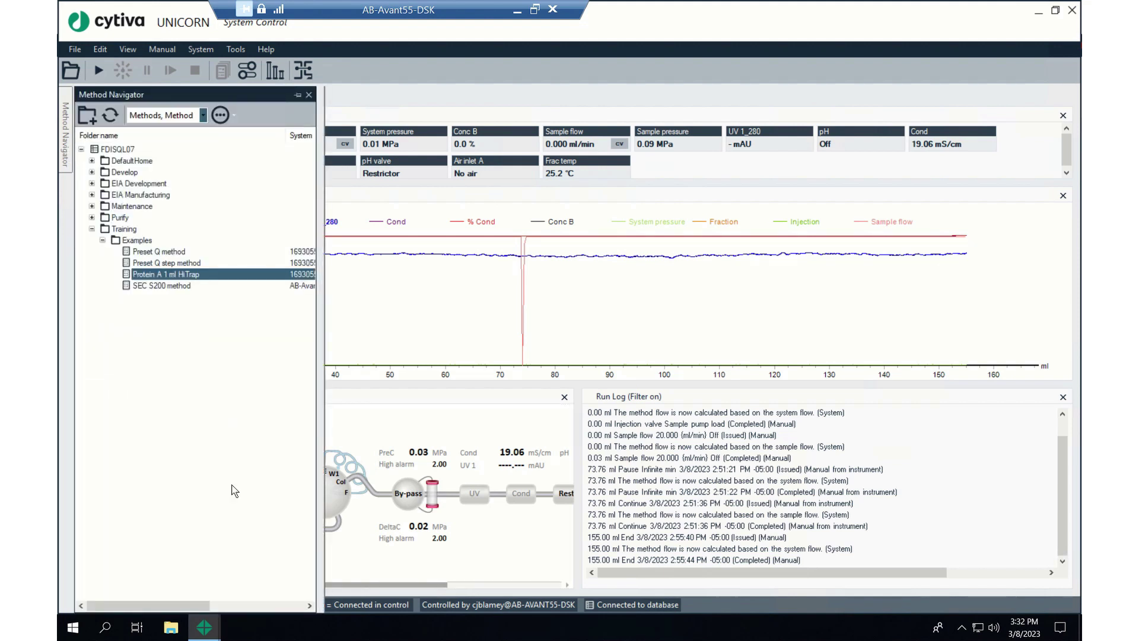
pyautogui.click(208, 629)
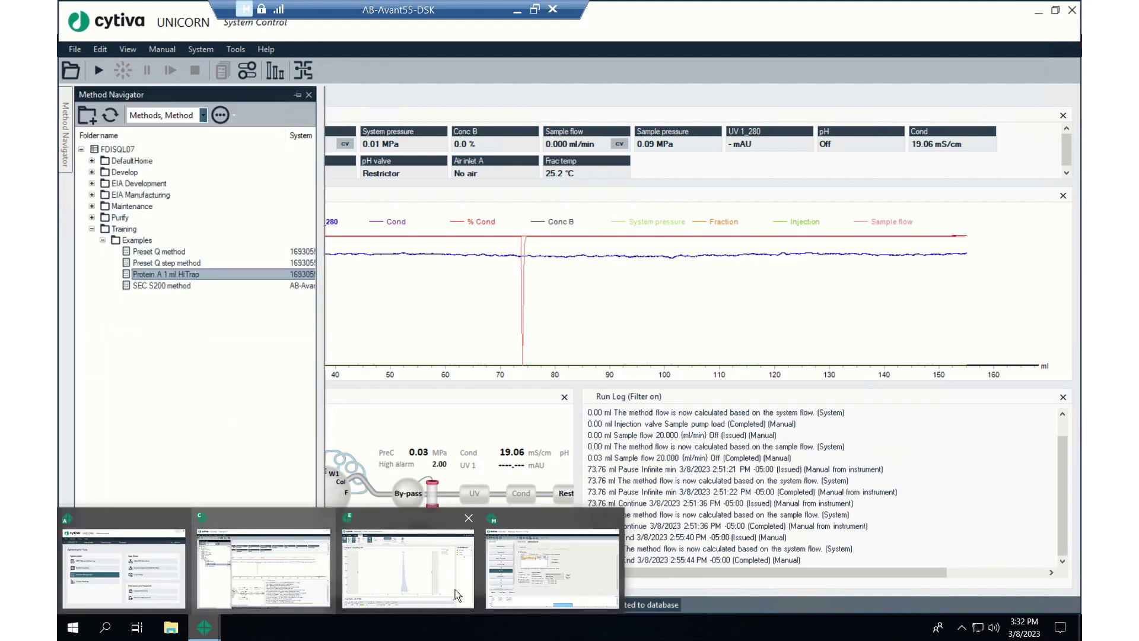
pyautogui.click(486, 540)
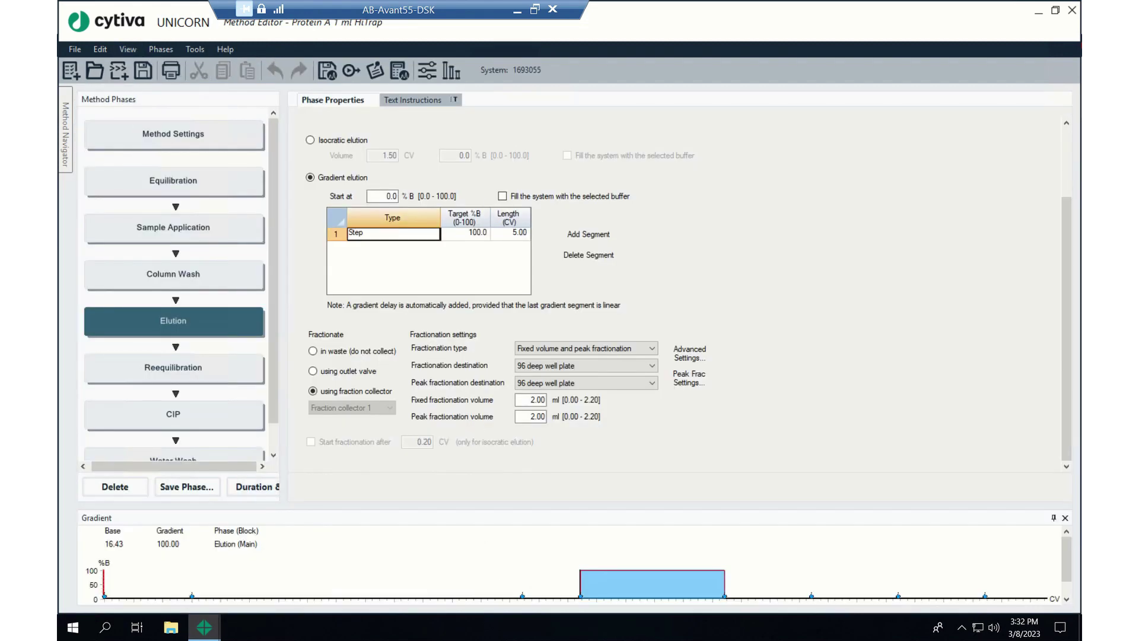
pyautogui.click(204, 627)
pyautogui.click(257, 575)
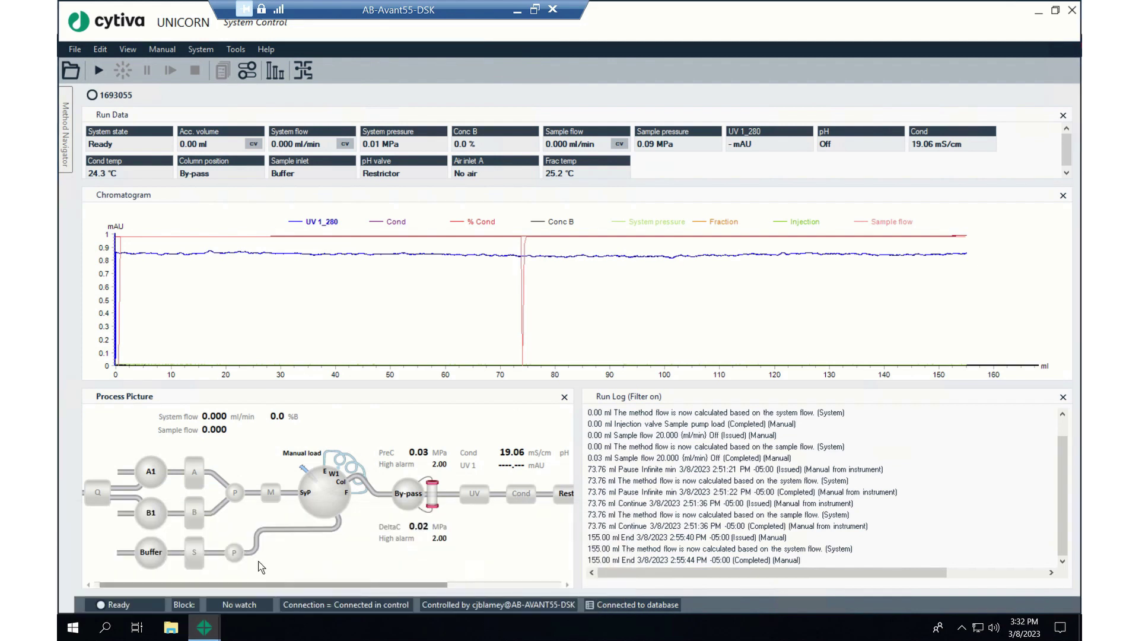
# - Open the start protocol of the Protein A 1 ml HiTrap method and accept its fraction collector layout
pyautogui.click(62, 157)
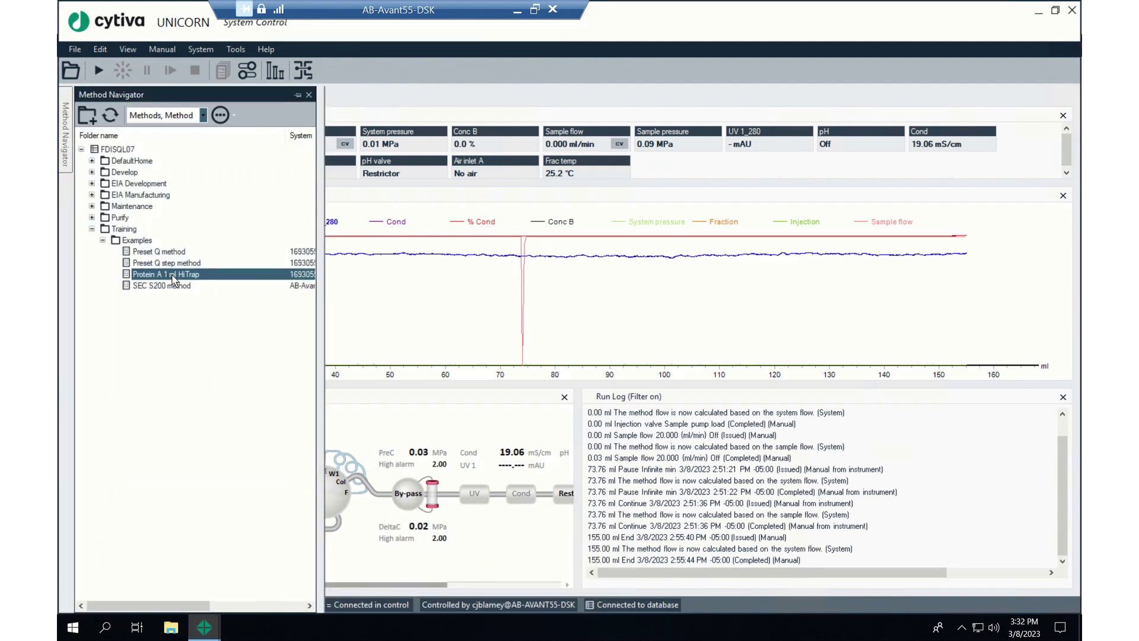
pyautogui.doubleClick(171, 275)
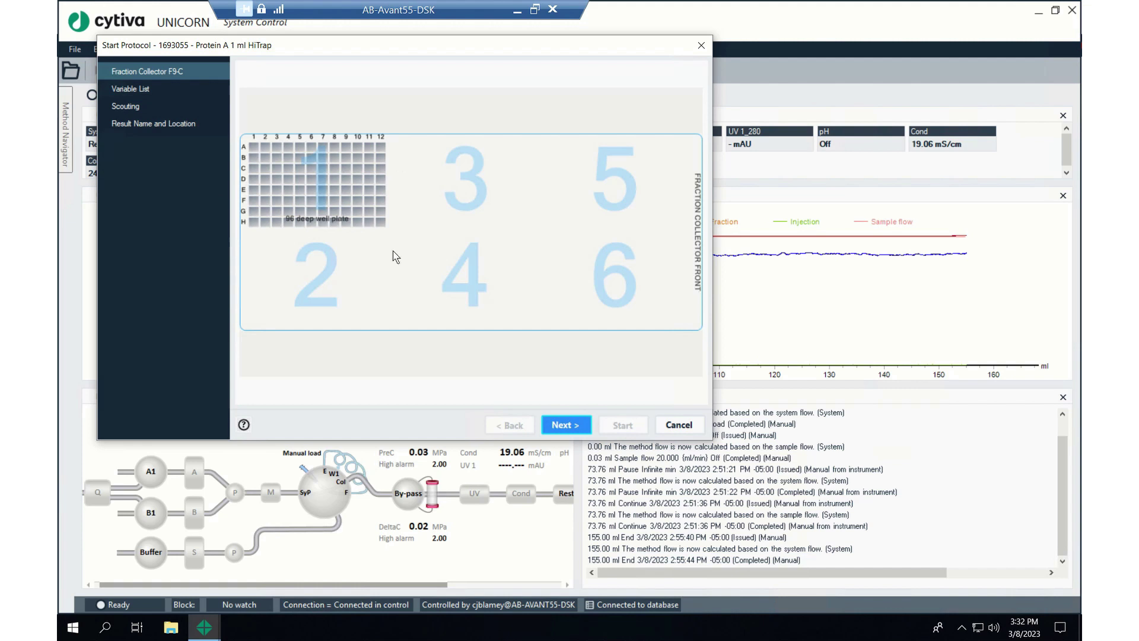
pyautogui.click(571, 429)
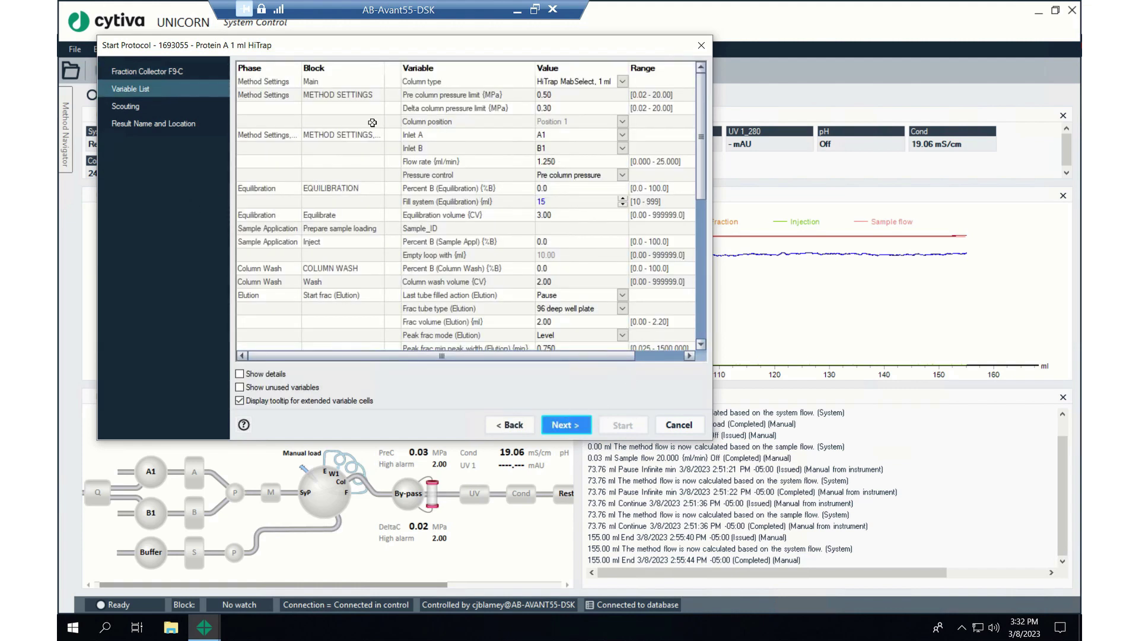
# - Review the empty loop volume, column position and fill system volume in the variable list, and continue to the scouting table
pyautogui.click(573, 258)
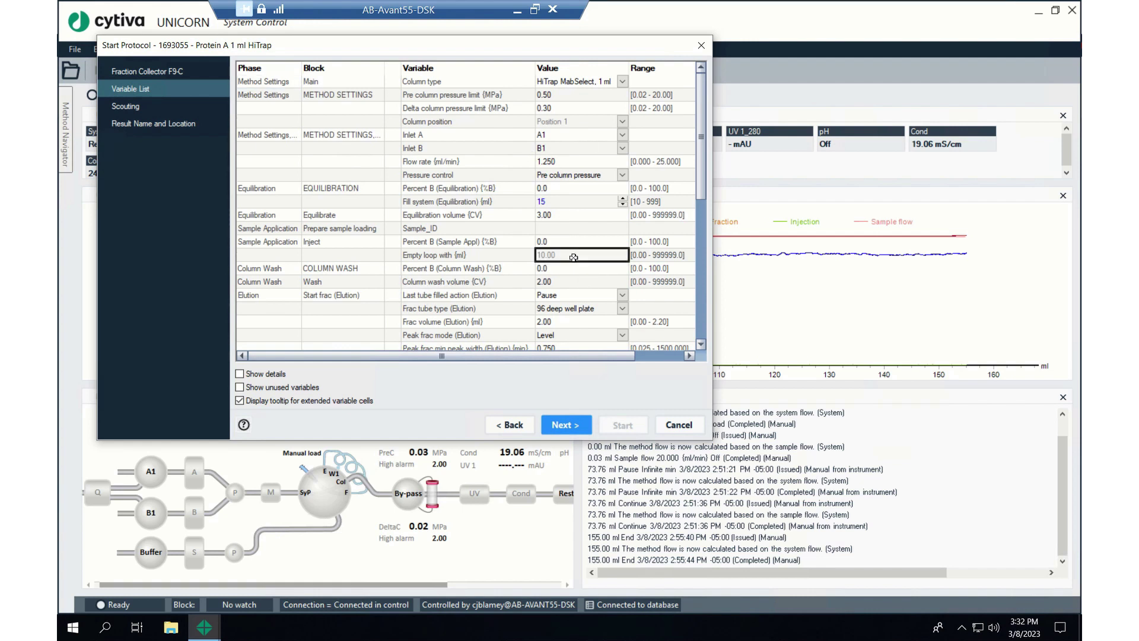
pyautogui.click(565, 125)
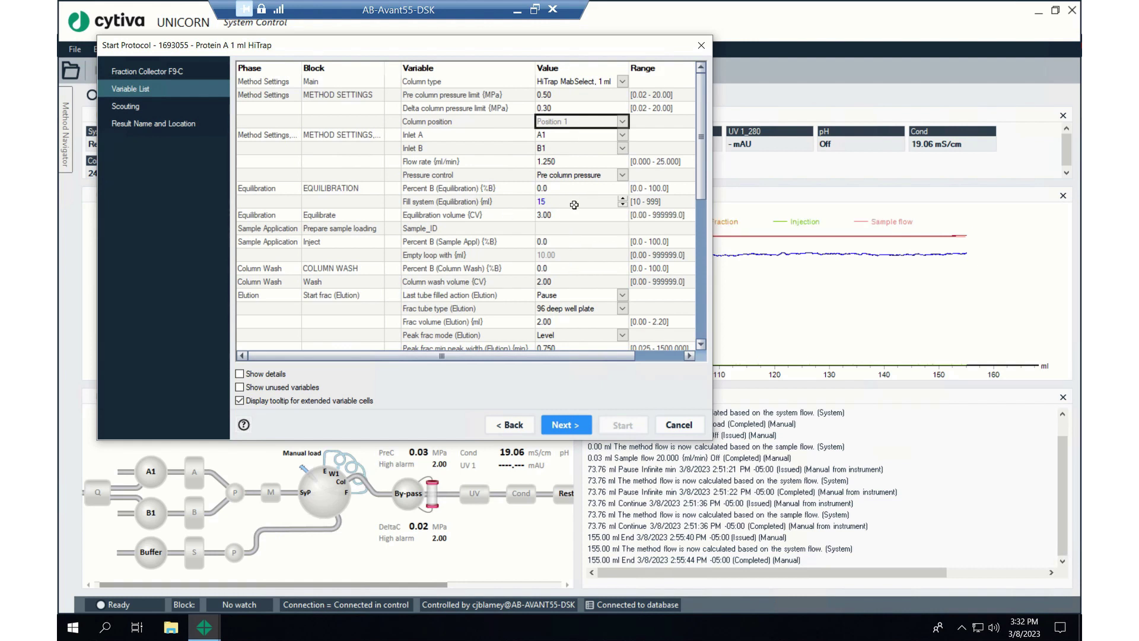
pyautogui.click(617, 203)
pyautogui.click(623, 205)
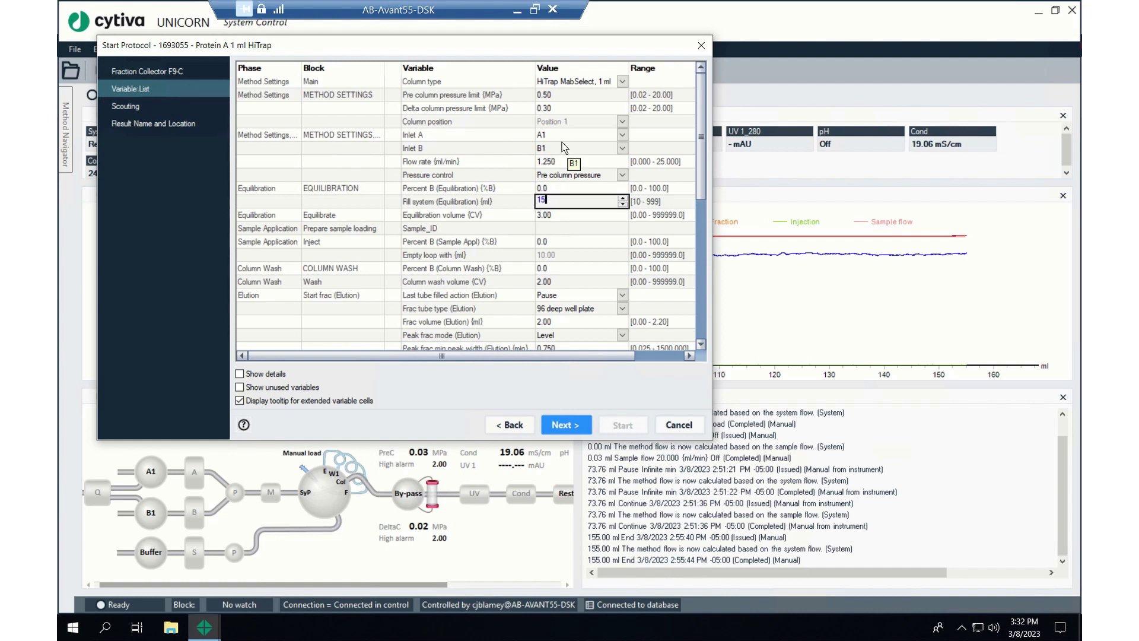
pyautogui.click(562, 121)
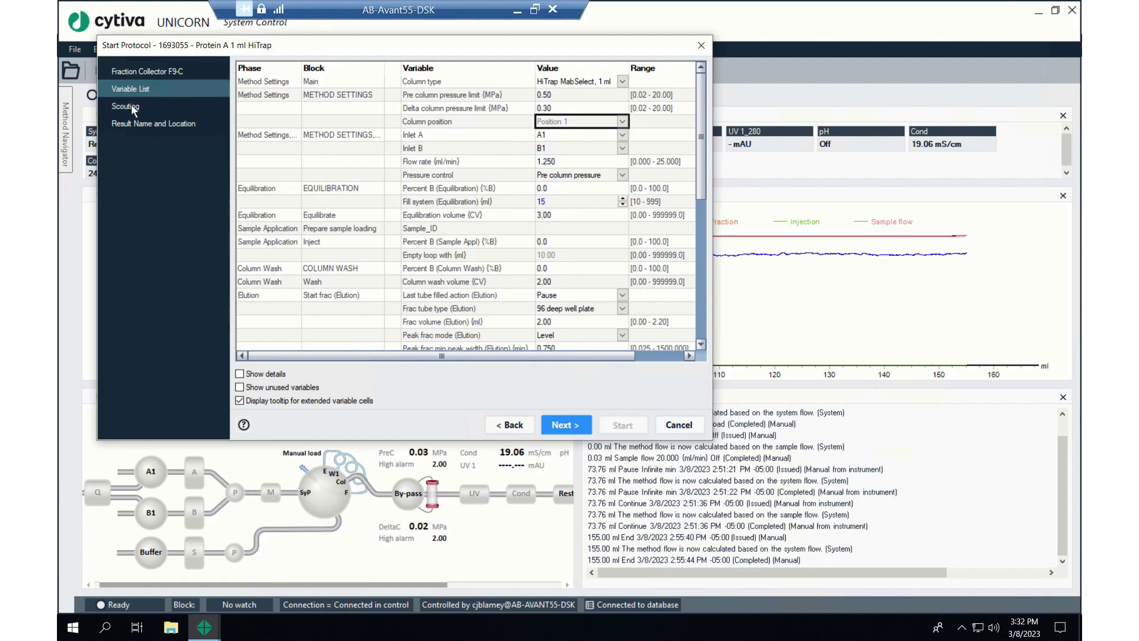
pyautogui.click(566, 429)
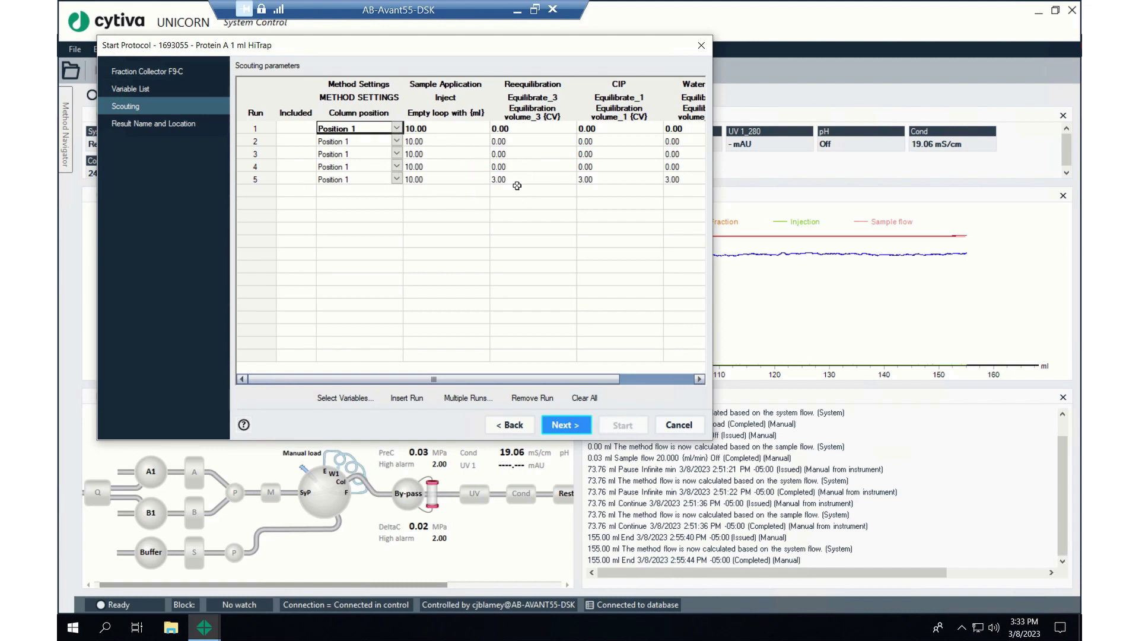
# - Insert ten more runs into the start protocol's scouting table
pyautogui.click(406, 399)
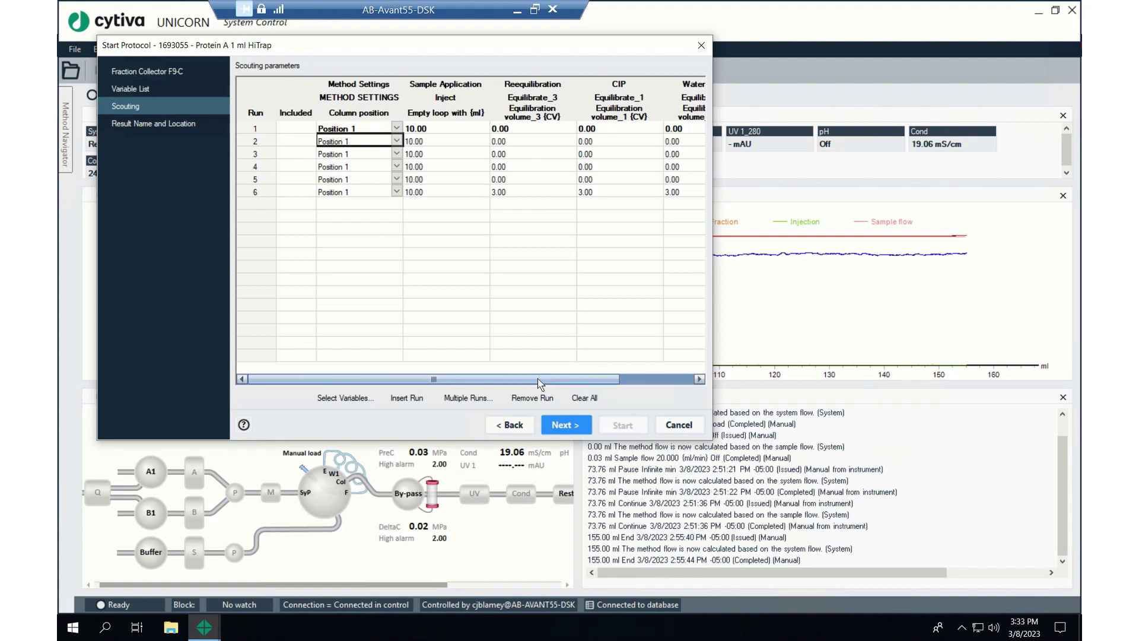
pyautogui.click(406, 399)
pyautogui.click(406, 398)
pyautogui.click(406, 398)
pyautogui.click(406, 398)
pyautogui.click(407, 398)
pyautogui.click(406, 398)
pyautogui.click(407, 398)
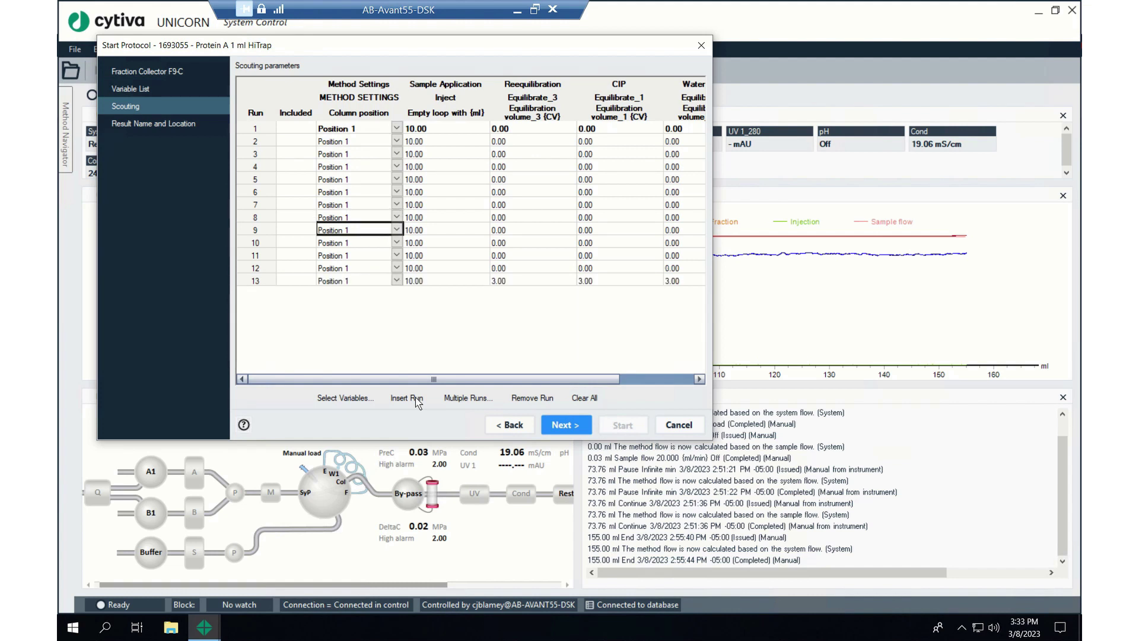
pyautogui.click(416, 399)
pyautogui.click(416, 399)
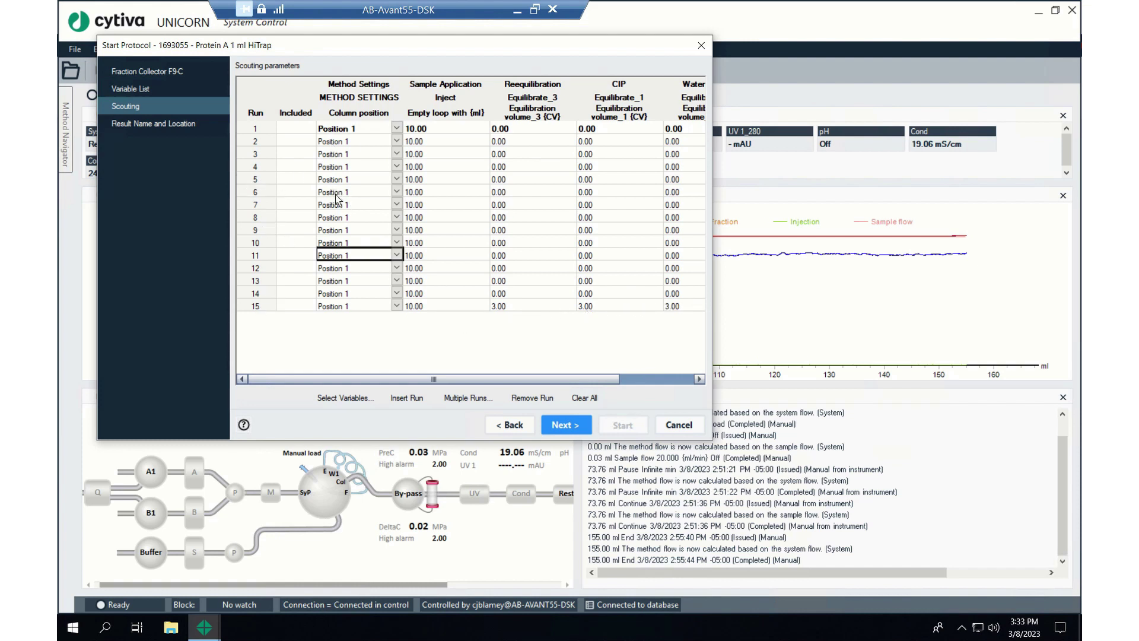
# - Set run 5's Reequilibration, CIP and Water Wash equilibration volumes to 3 CV
pyautogui.click(510, 179)
pyautogui.write('3')
pyautogui.click(599, 178)
pyautogui.write('3')
pyautogui.click(683, 176)
pyautogui.write('3')
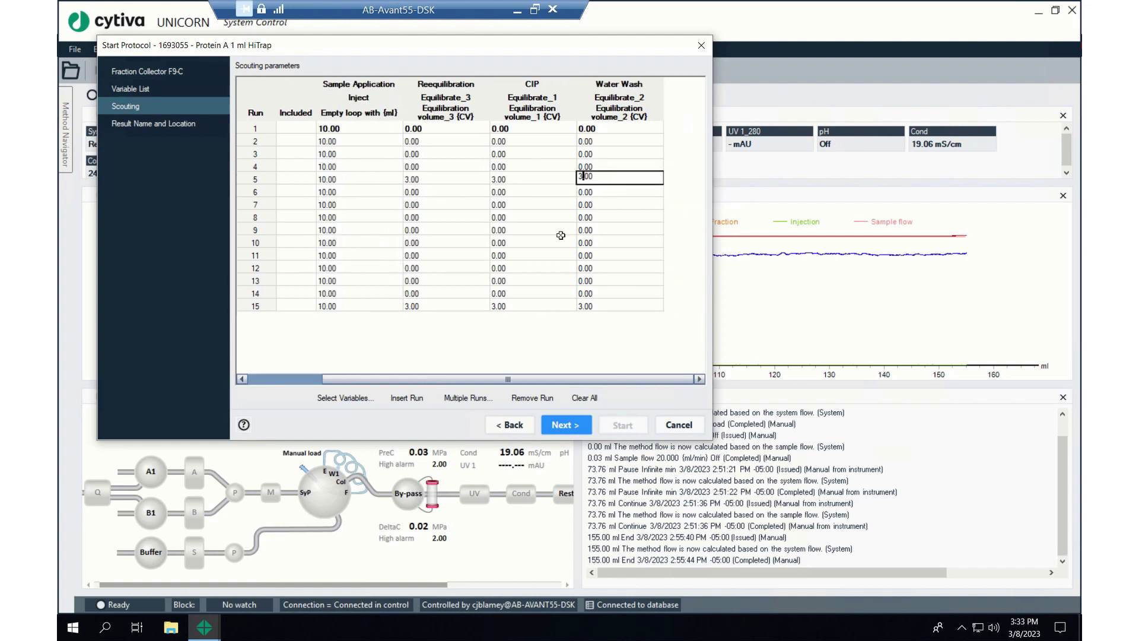
# - Set run 10's Reequilibration, CIP and Water Wash equilibration volumes to 3 CV
pyautogui.click(451, 242)
pyautogui.write('3')
pyautogui.click(522, 242)
pyautogui.click(595, 242)
pyautogui.write('3')
pyautogui.moveTo(555, 380); pyautogui.dragTo(440, 385)
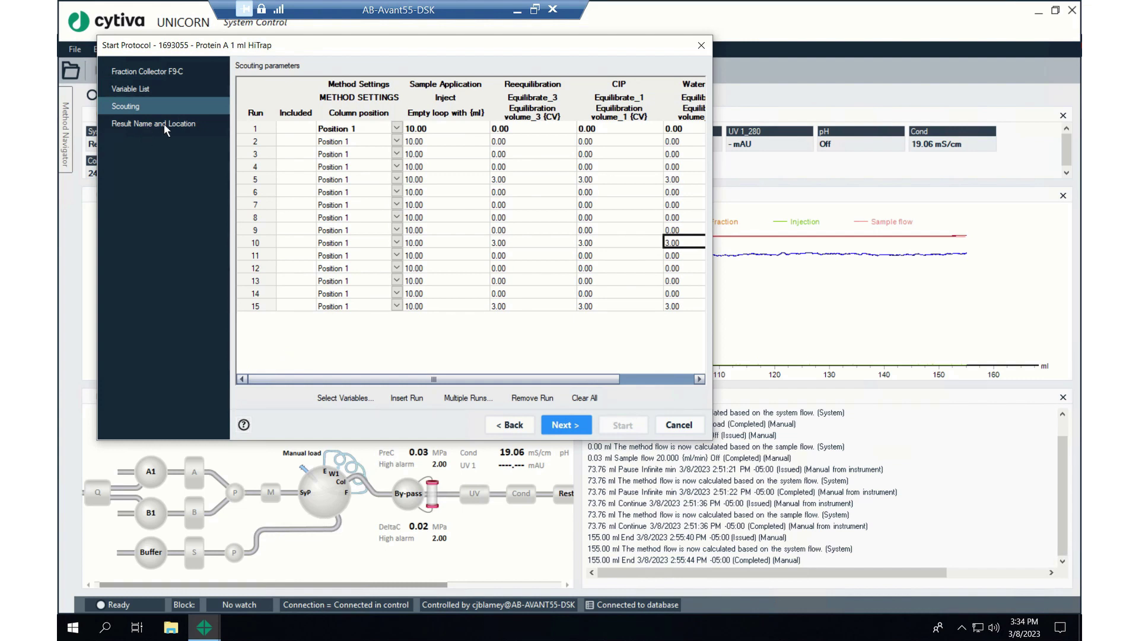
# - Name the scouting subdirectory "150 mg purification" and start the scouting run
pyautogui.click(571, 426)
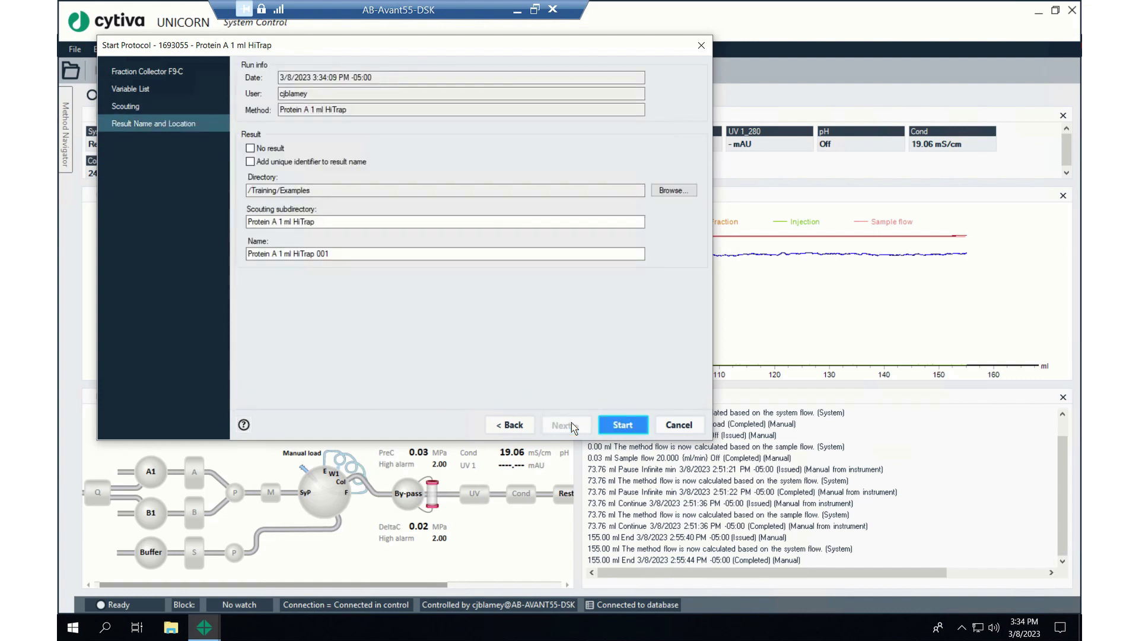
pyautogui.click(289, 191)
pyautogui.moveTo(338, 219); pyautogui.dragTo(200, 217)
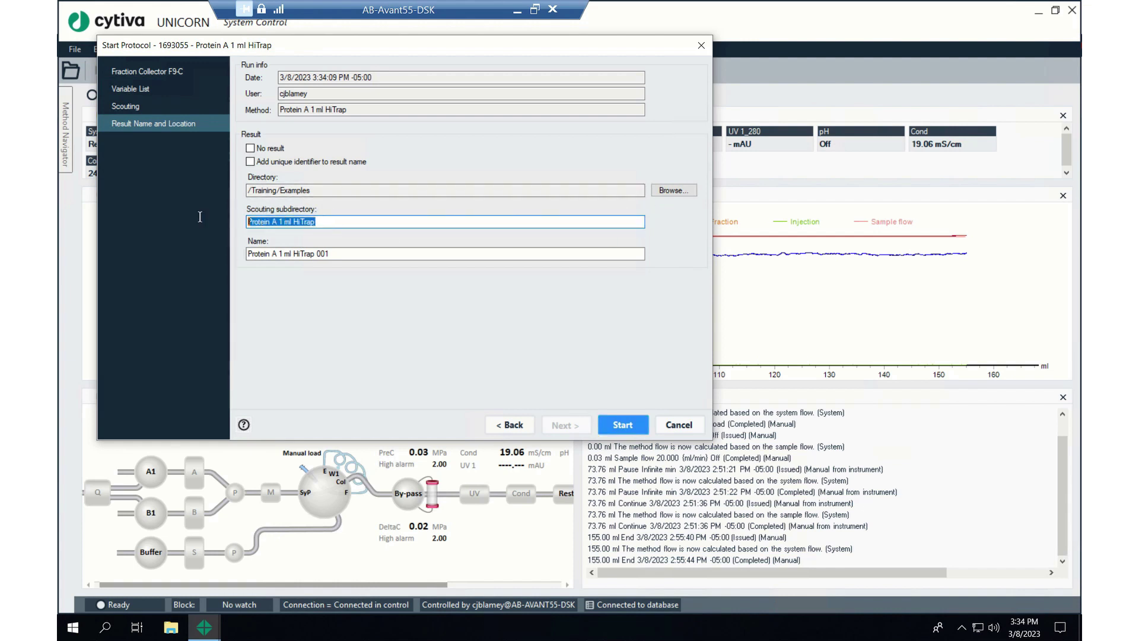
pyautogui.press('BackSpace')
pyautogui.write('150 mg purfication')
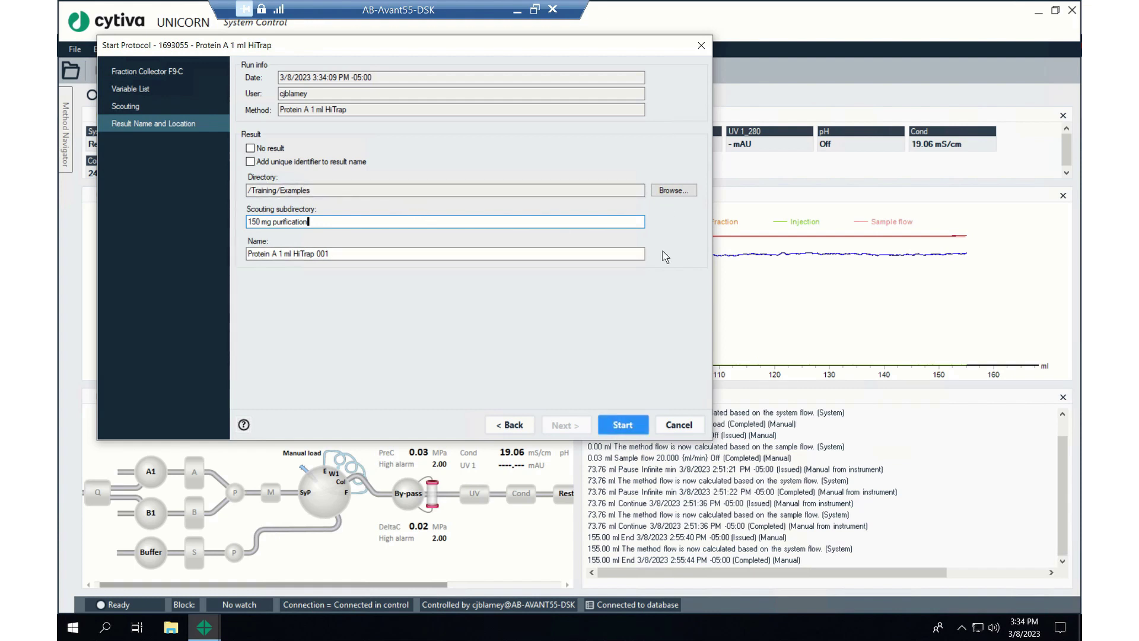
pyautogui.click(623, 425)
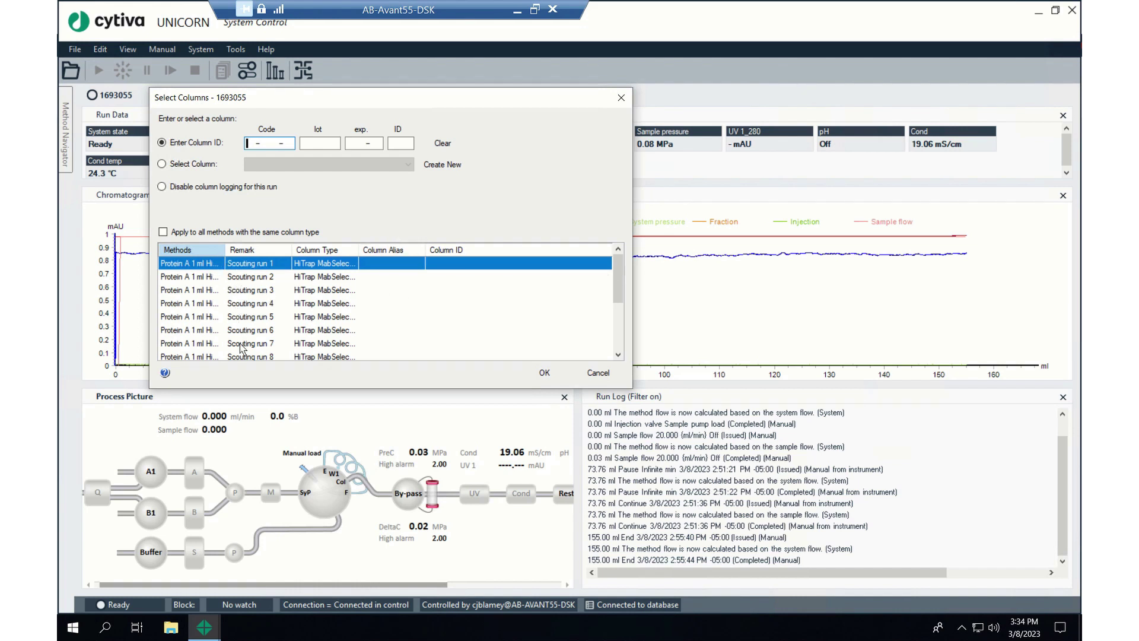
# - Disable column logging for the run and apply this to all methods with the same column type
pyautogui.moveTo(614, 279)
pyautogui.mouseDown()
pyautogui.moveTo(623, 340)
pyautogui.moveTo(630, 264)
pyautogui.mouseUp()
pyautogui.click(162, 187)
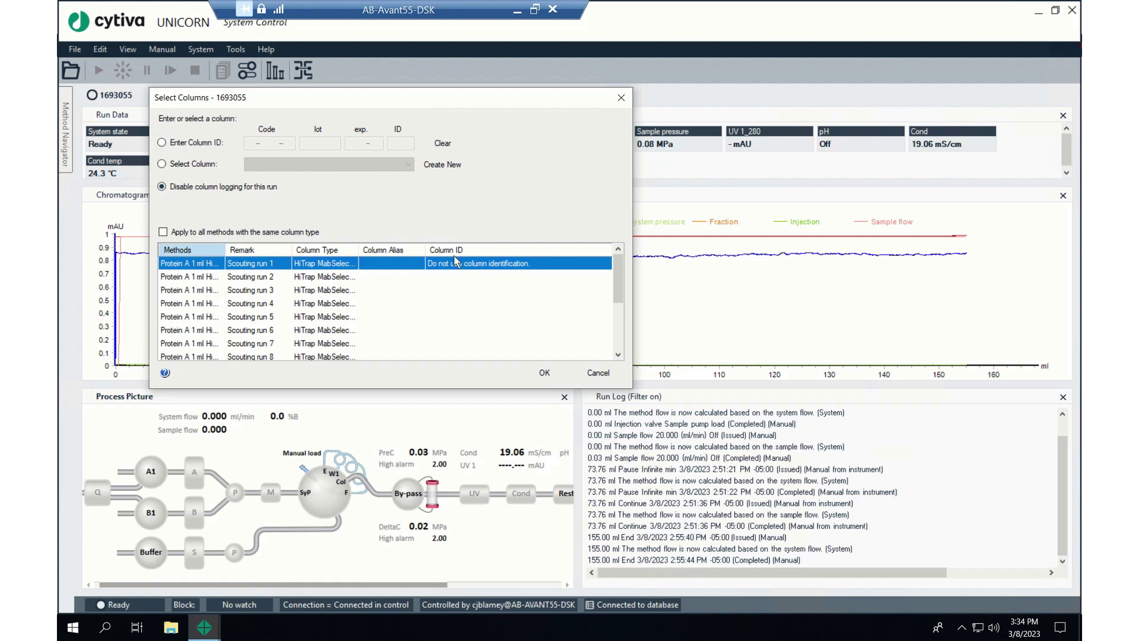
pyautogui.click(164, 232)
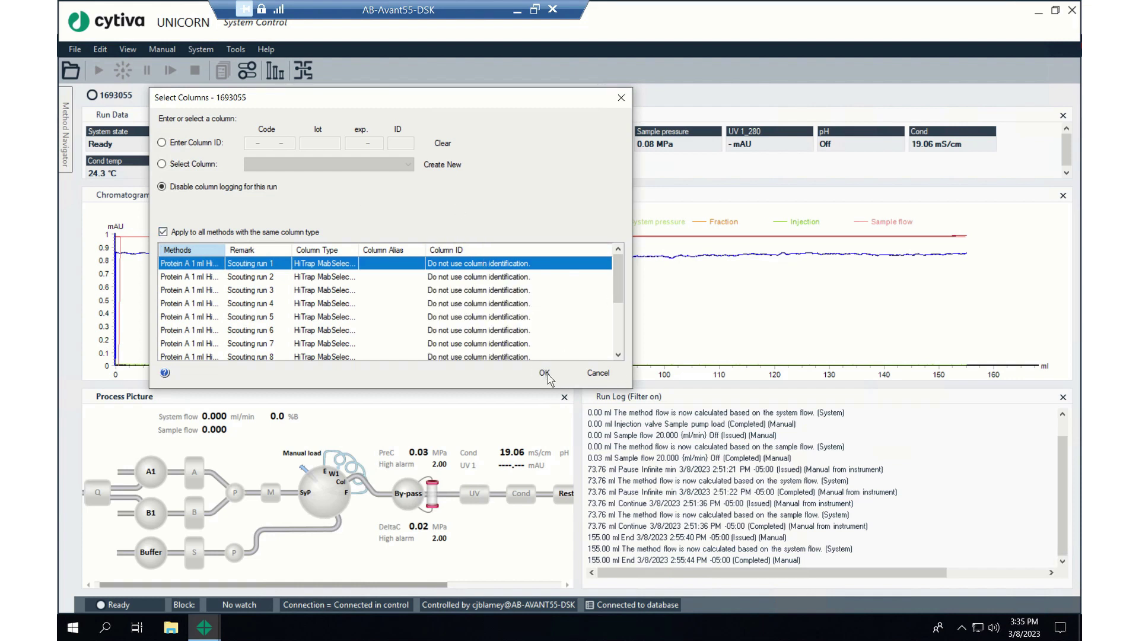
# - Start the scouting run with the chosen column settings and check the method duration in the run documentation
pyautogui.click(547, 376)
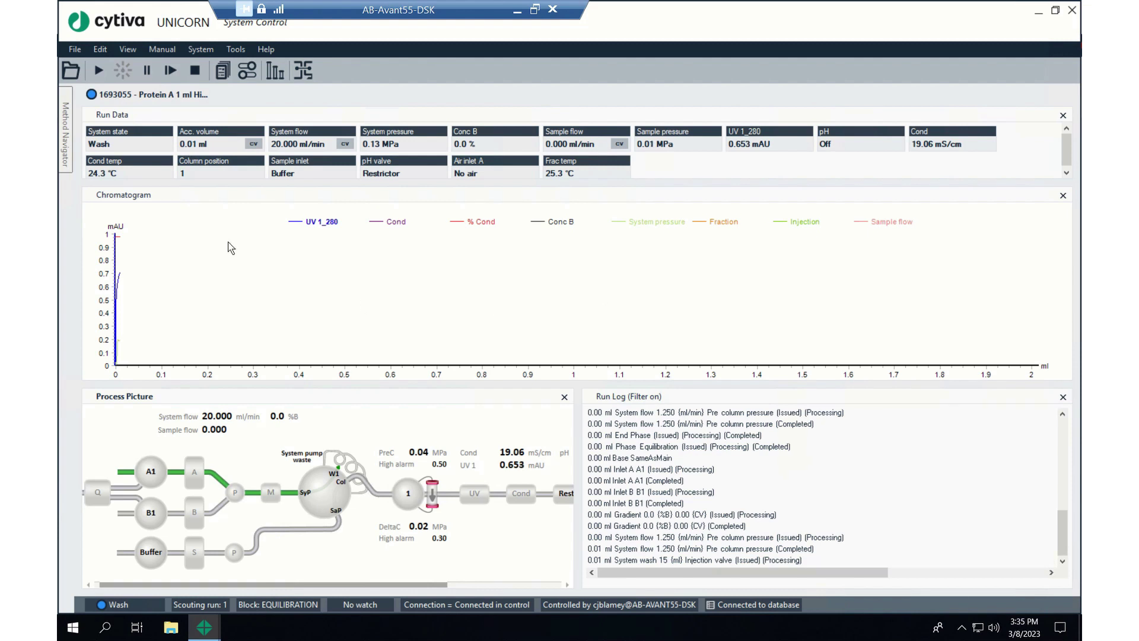
pyautogui.click(222, 69)
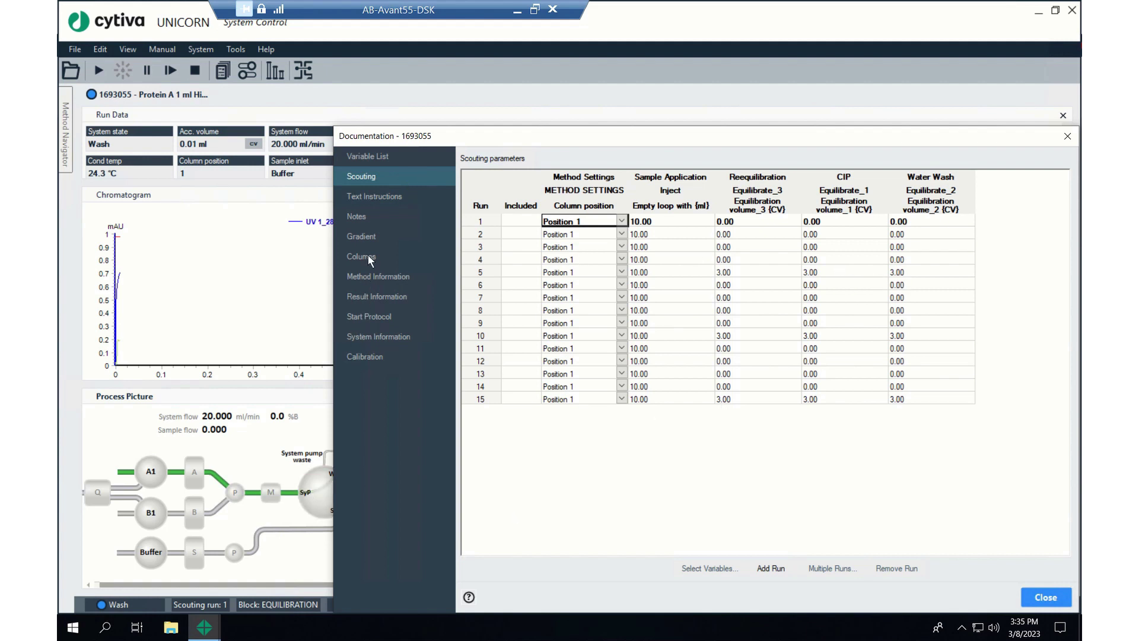
pyautogui.click(376, 279)
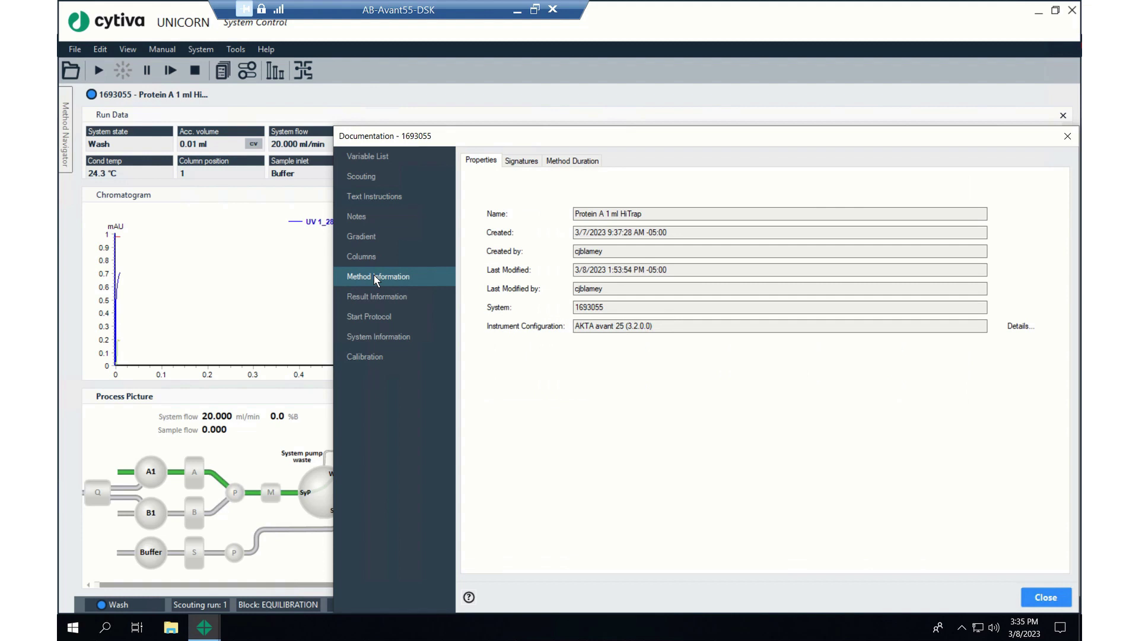
pyautogui.click(578, 163)
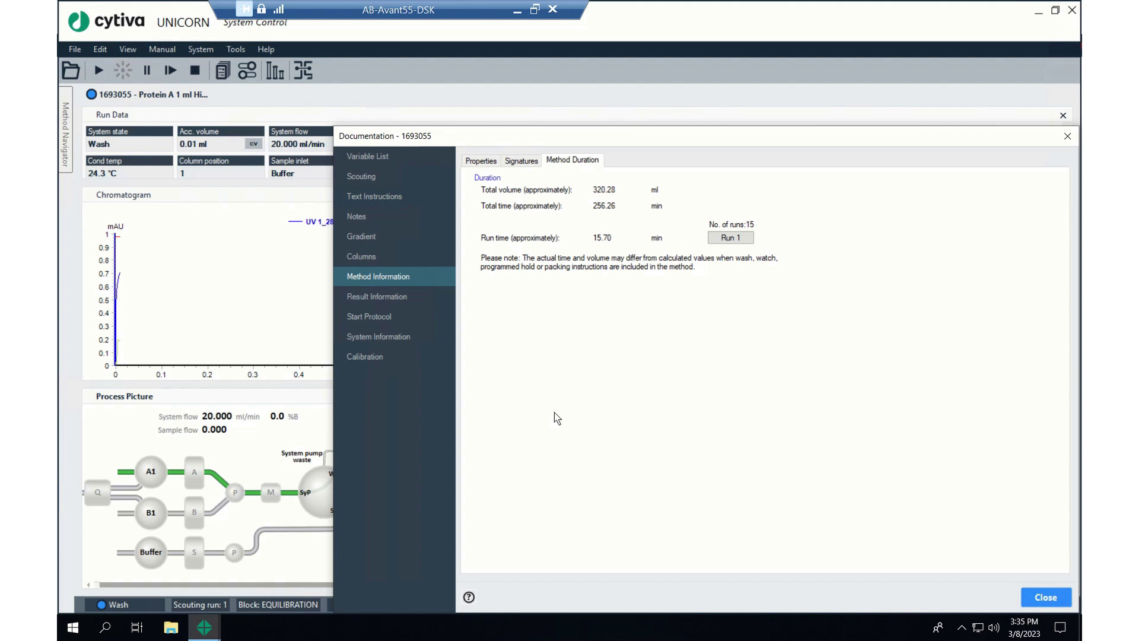
pyautogui.click(1048, 598)
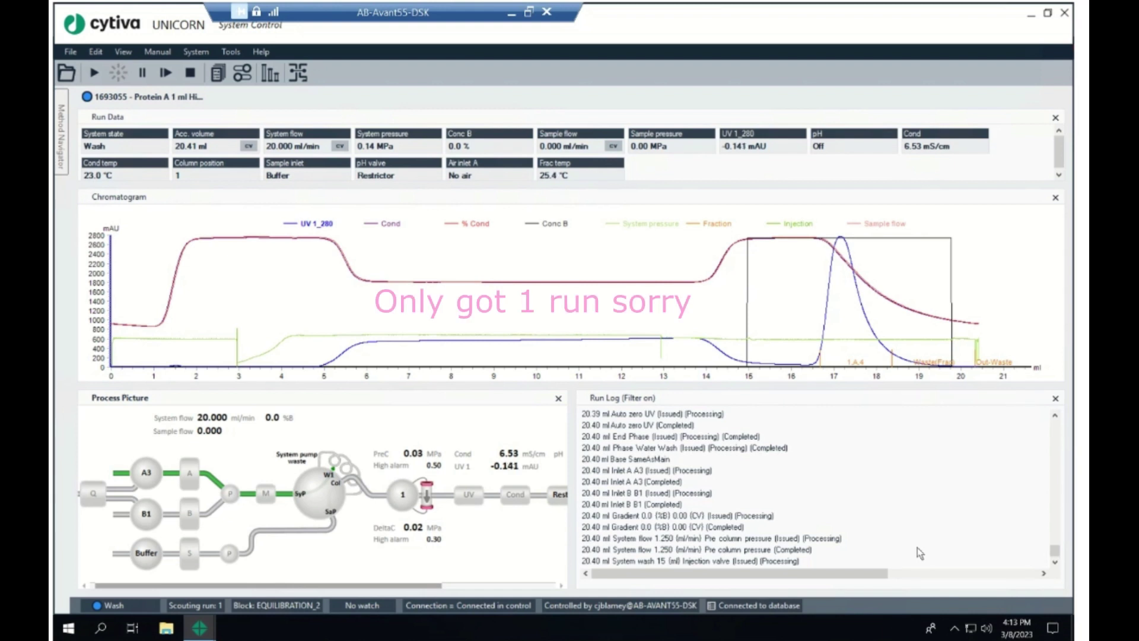
# - In Evaluation, open the Protein A 1 ml HiTrap 001 result from the Training/Examples/150 mg run folder
pyautogui.click(163, 77)
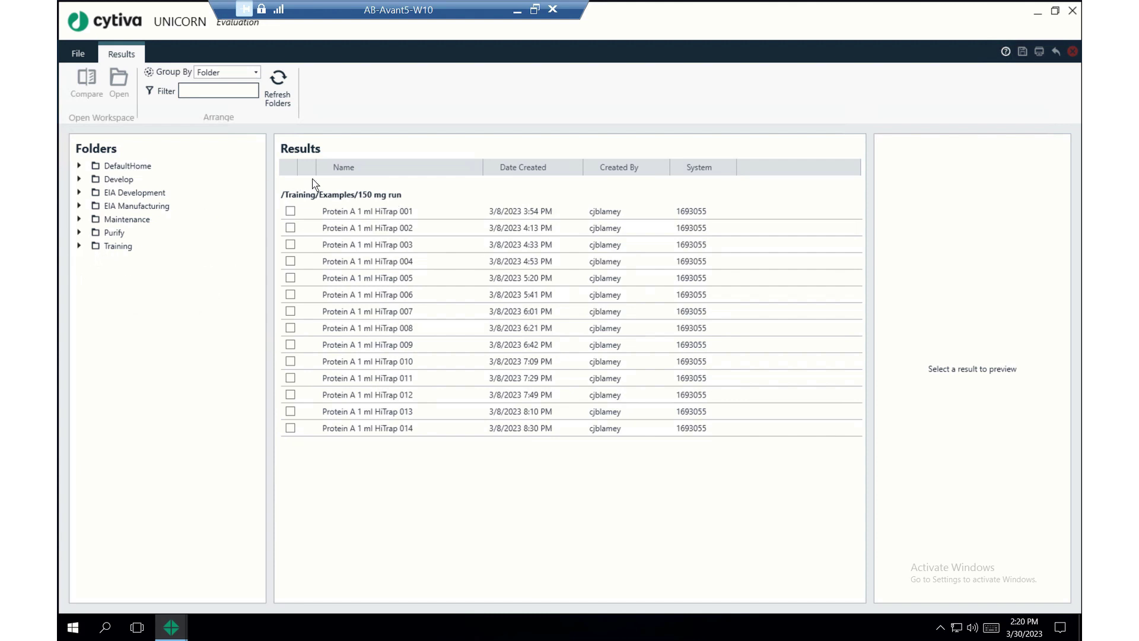
pyautogui.click(81, 246)
pyautogui.click(133, 260)
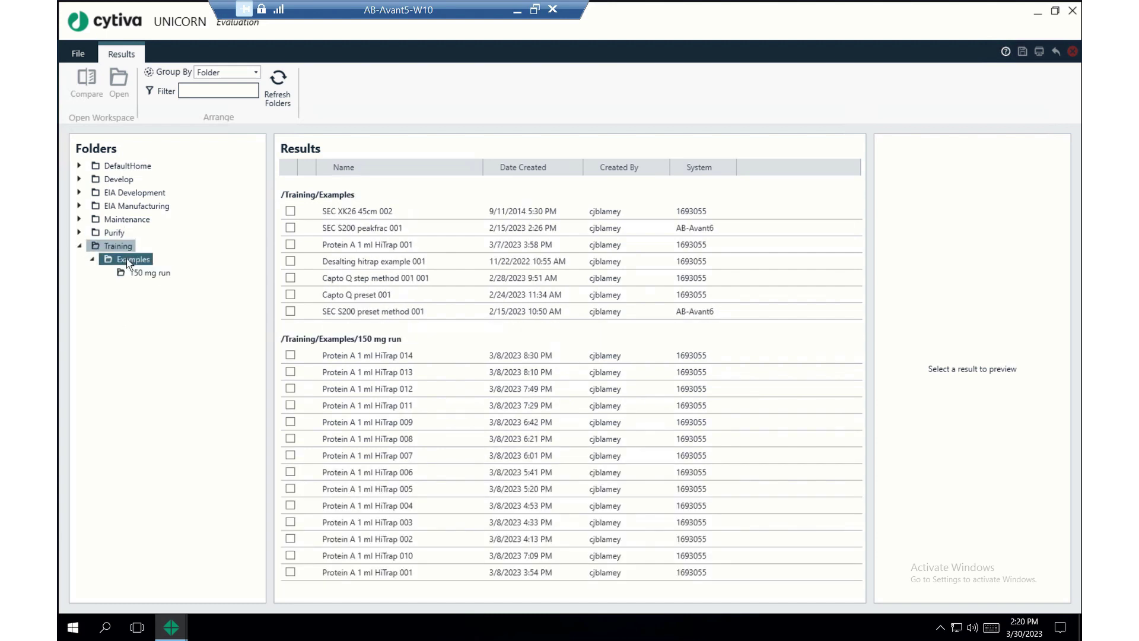
pyautogui.click(142, 273)
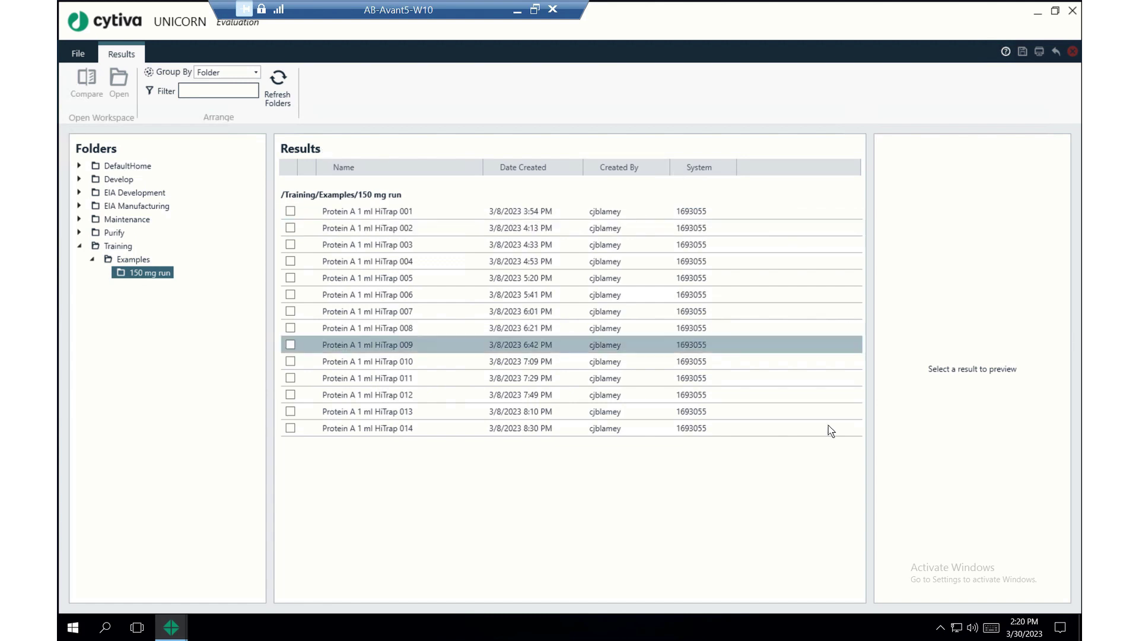
pyautogui.click(366, 209)
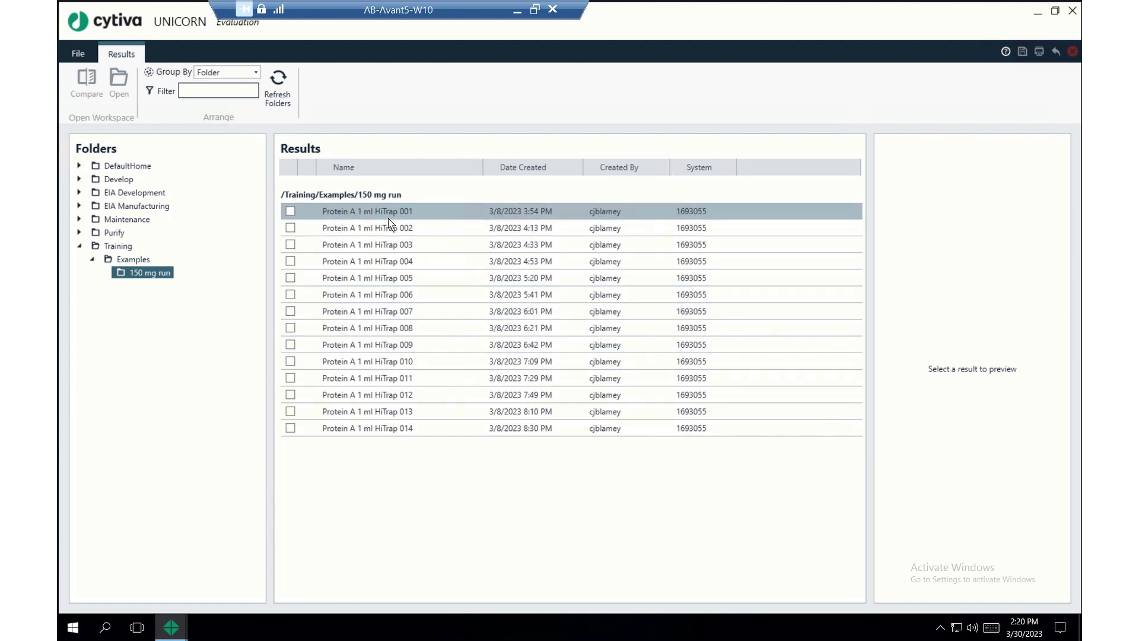
pyautogui.click(388, 218)
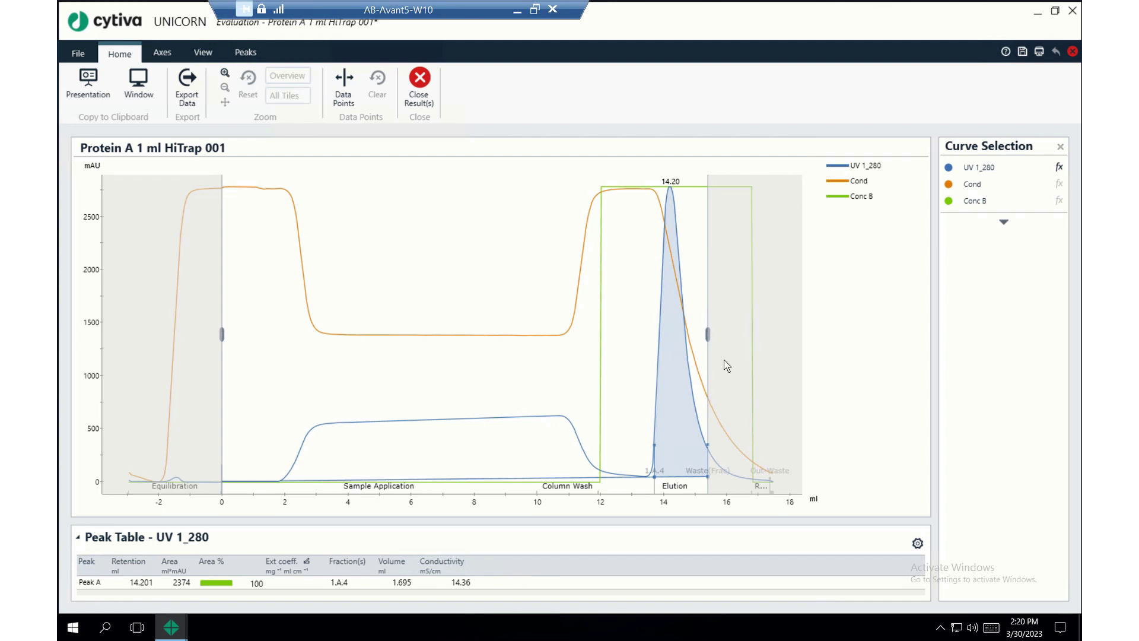
# - Extend the peak integration range to about 17 ml and set Peak A's extinction coefficient to 1.4
pyautogui.moveTo(708, 338); pyautogui.dragTo(765, 336)
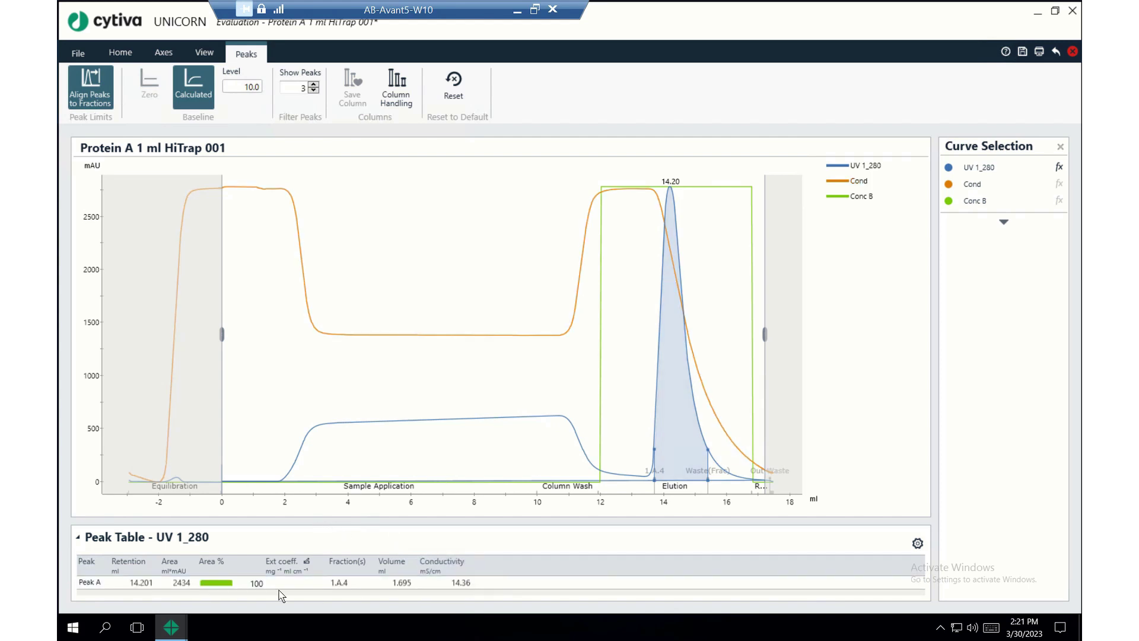
pyautogui.click(317, 586)
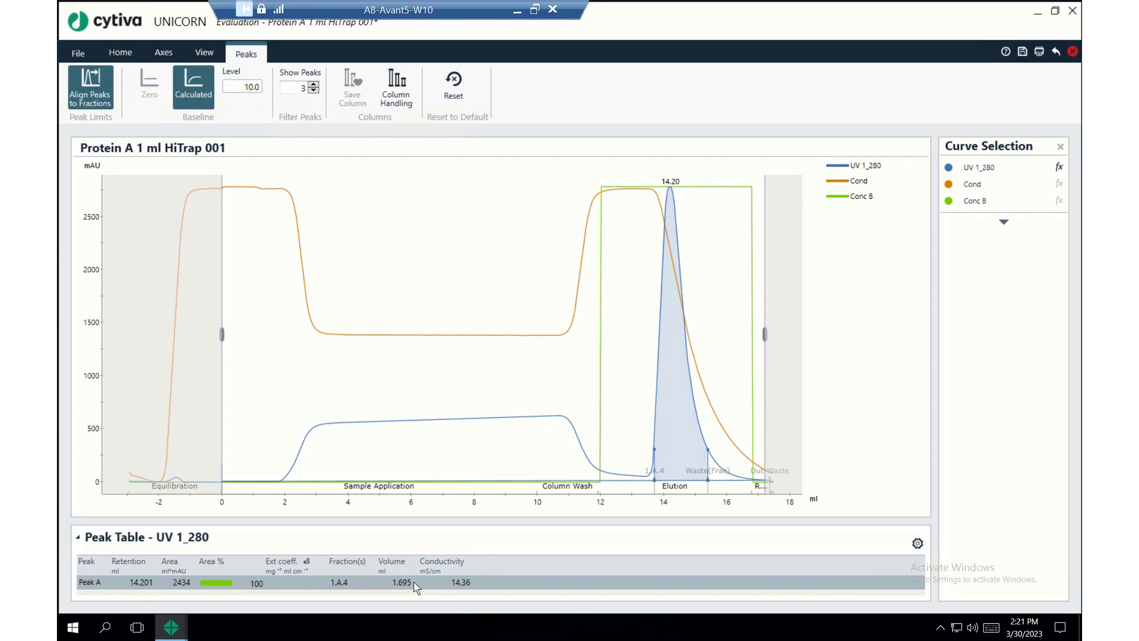
pyautogui.click(301, 584)
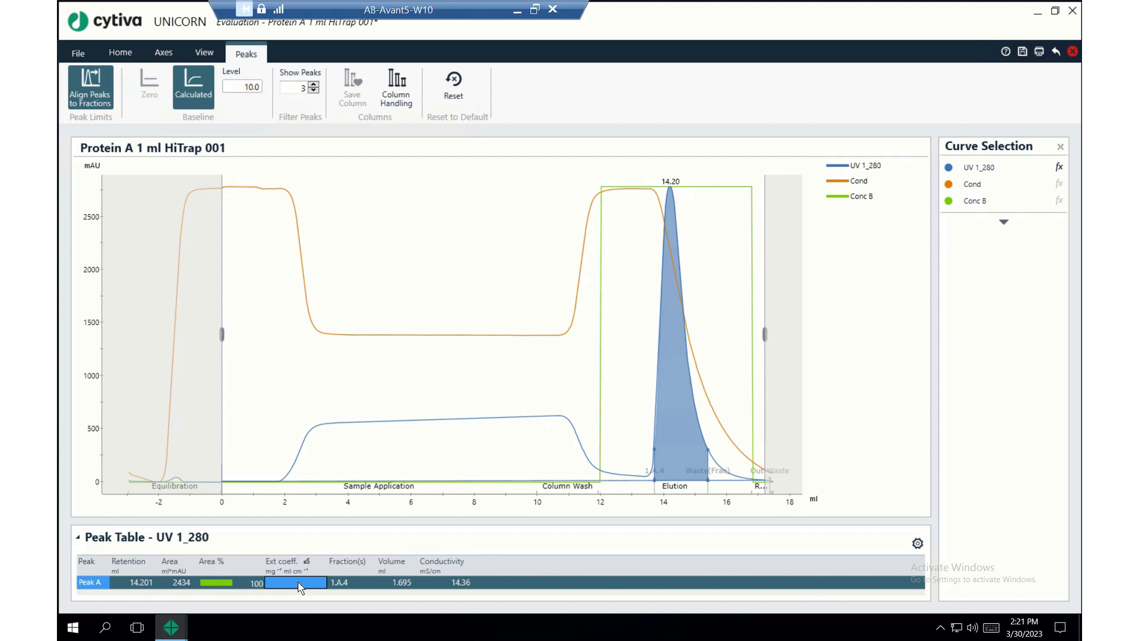
pyautogui.click(298, 585)
pyautogui.write('1.4')
pyautogui.click(467, 517)
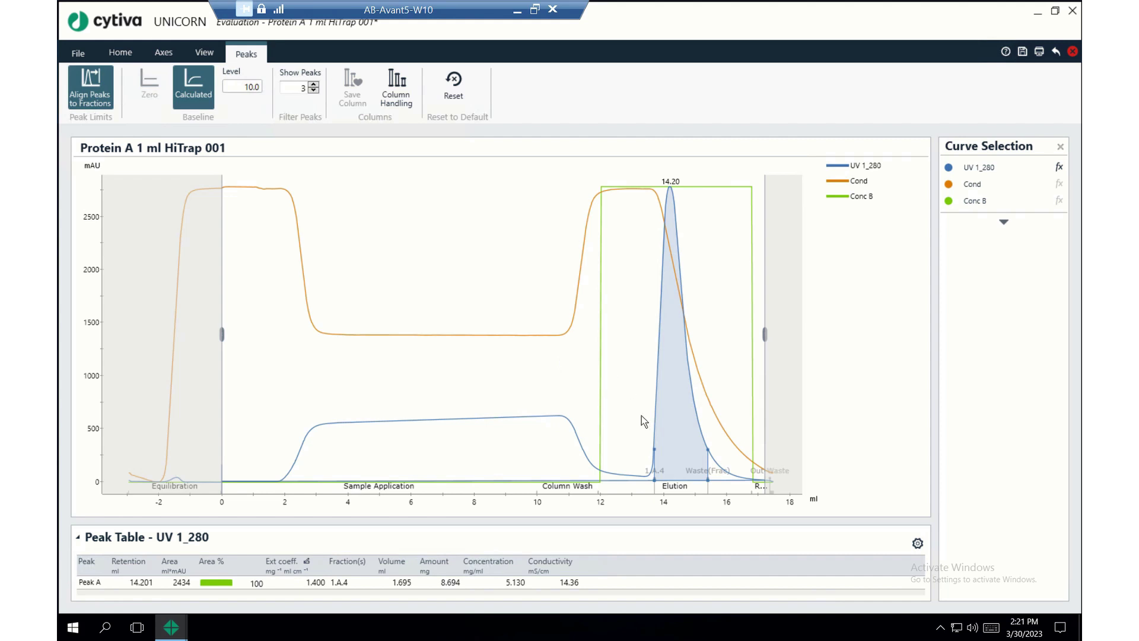
pyautogui.click(446, 587)
# - Close the Protein A 1 ml HiTrap 001 result without saving the changes
pyautogui.click(120, 52)
pyautogui.click(427, 89)
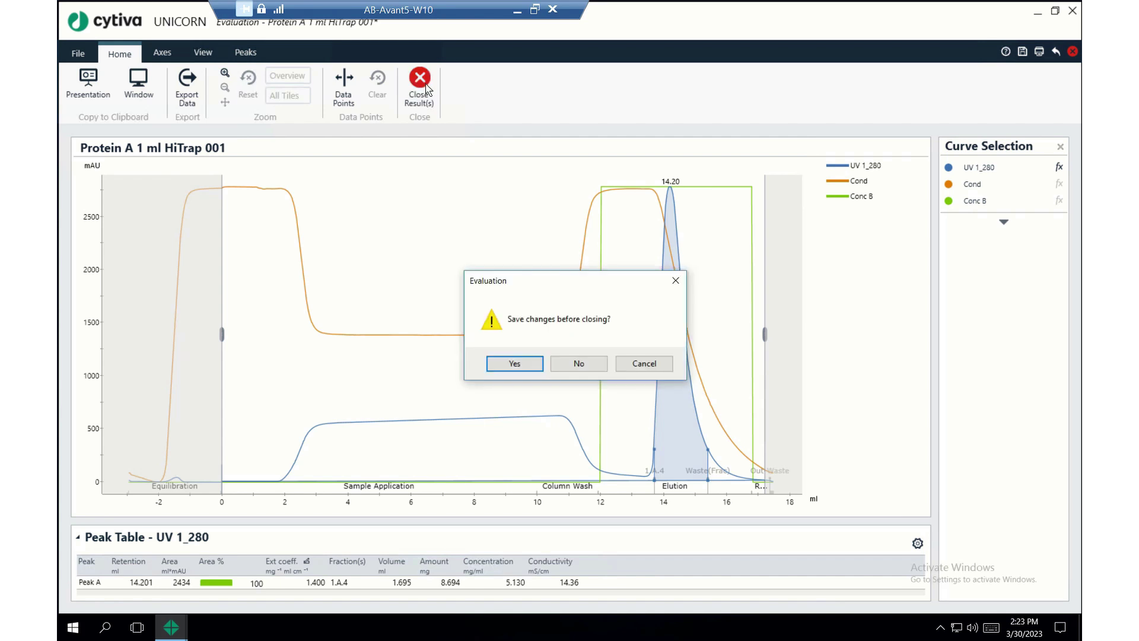
pyautogui.click(579, 364)
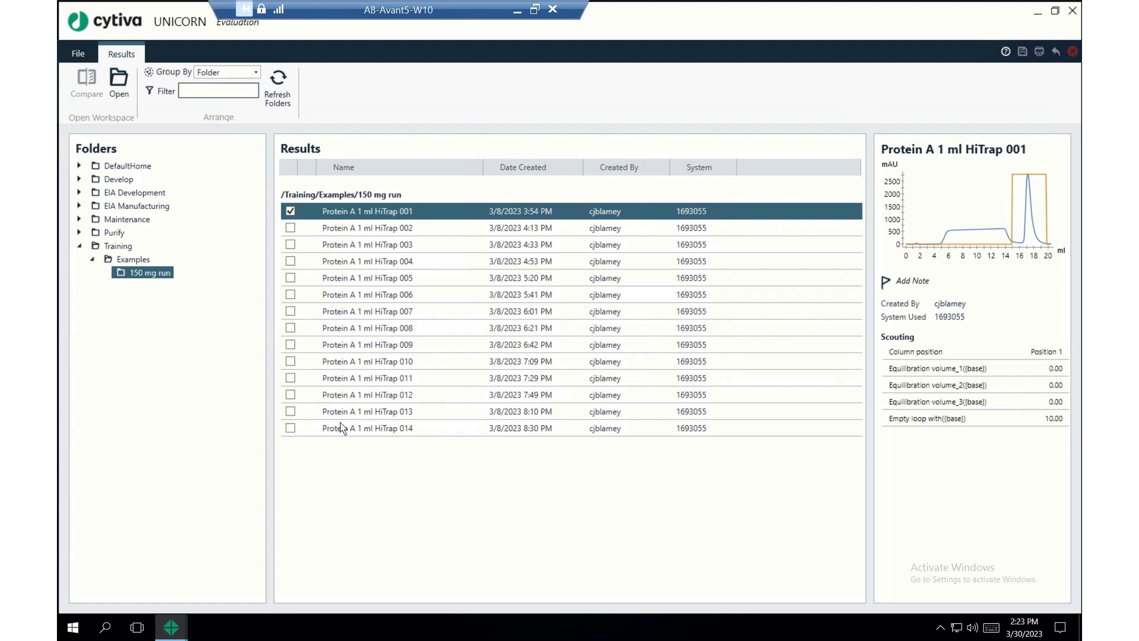
# - Select all results from Protein A 1 ml HiTrap 001 to 014 and open them in a comparison
pyautogui.keyDown('shift'); pyautogui.click(396, 430); pyautogui.keyUp('shift')
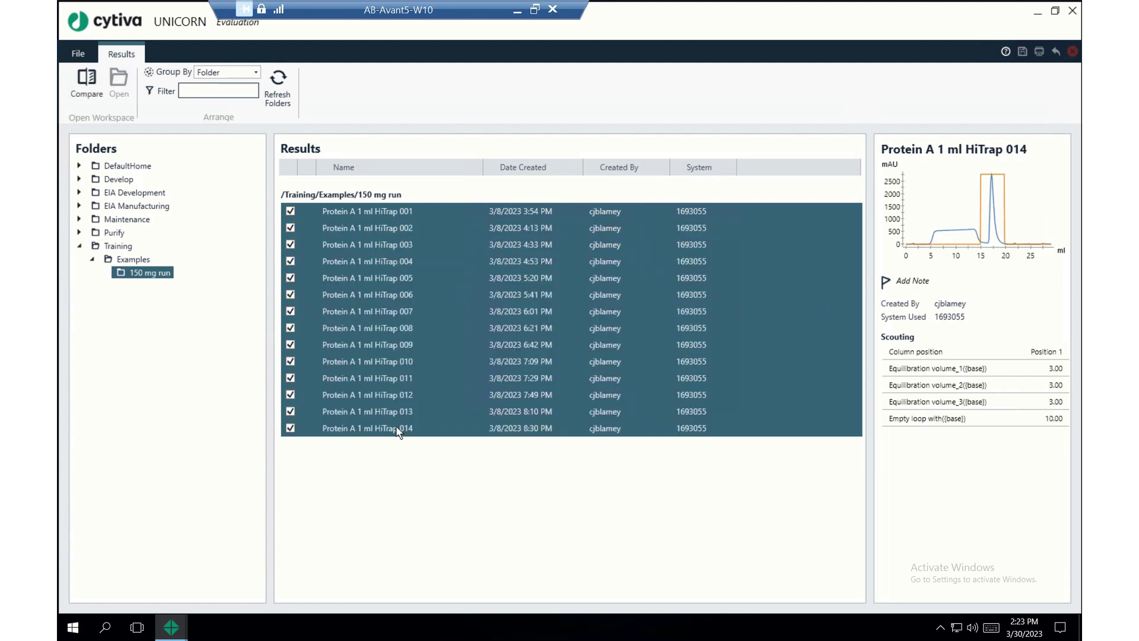
pyautogui.rightClick(379, 300)
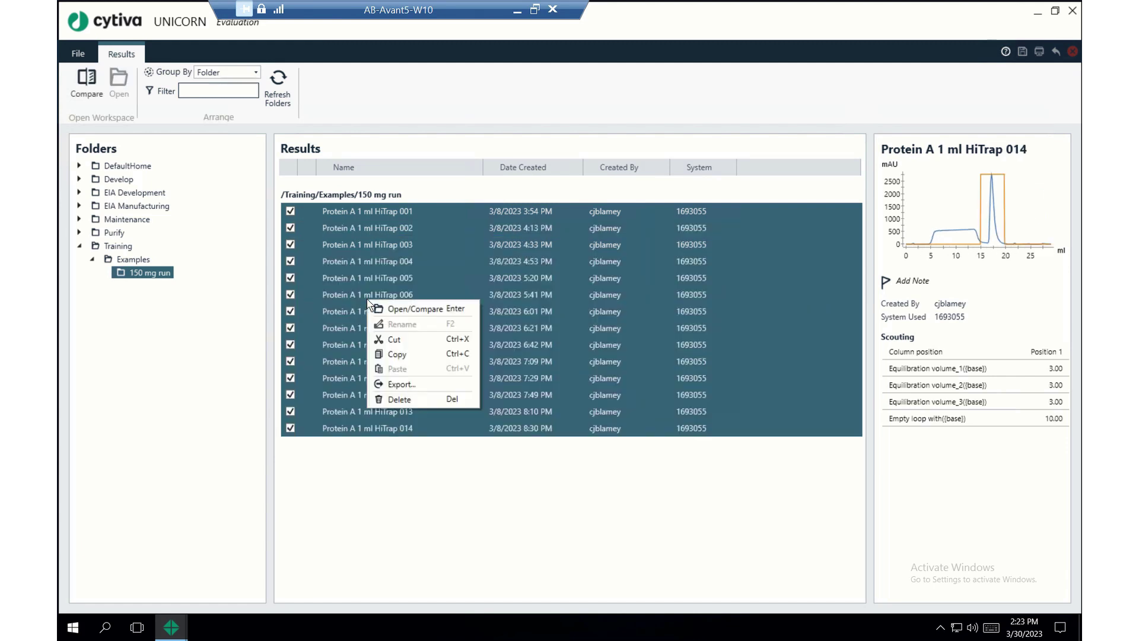
pyautogui.click(424, 314)
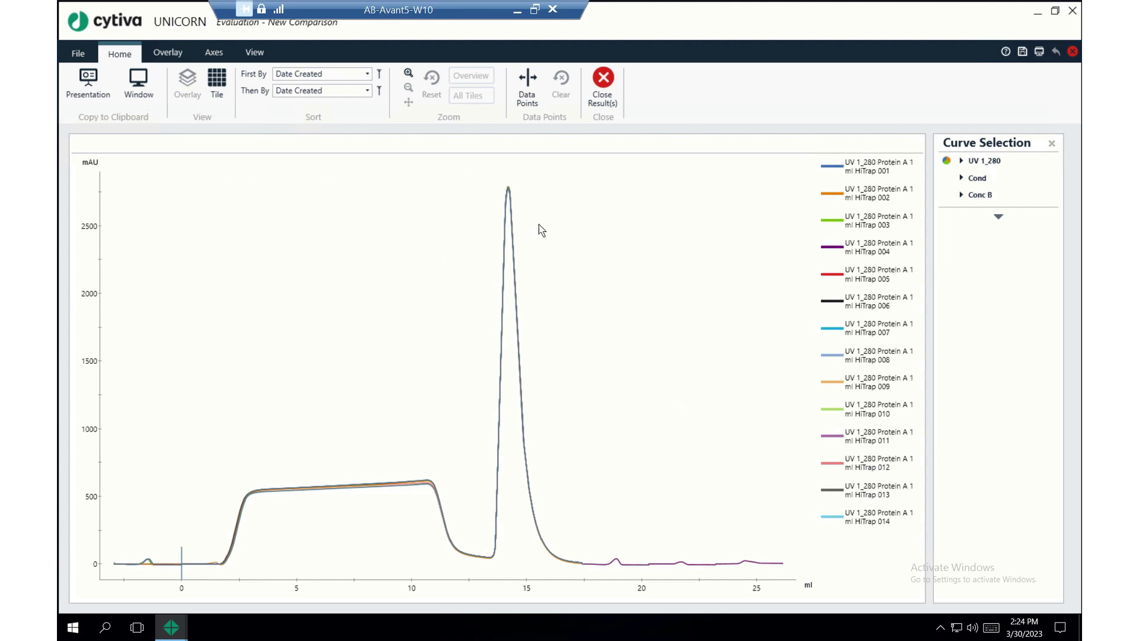
# - Examine the tops of the overlaid elution peaks up close and return to the full chromatogram
pyautogui.moveTo(479, 177); pyautogui.dragTo(542, 219)
pyautogui.moveTo(380, 271); pyautogui.dragTo(486, 358)
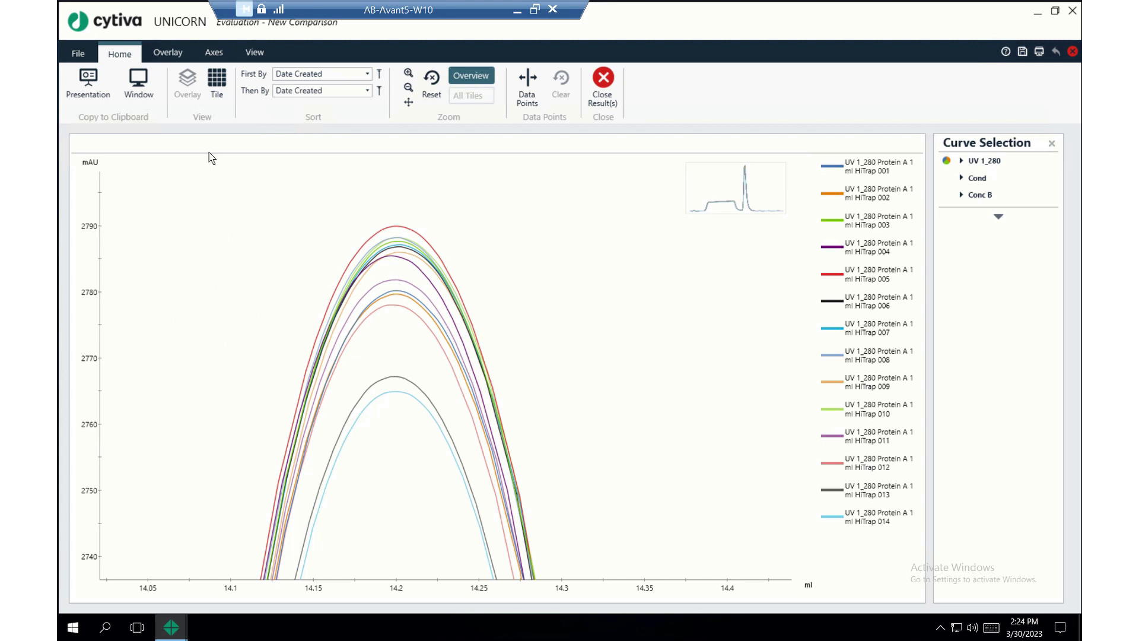
pyautogui.click(434, 86)
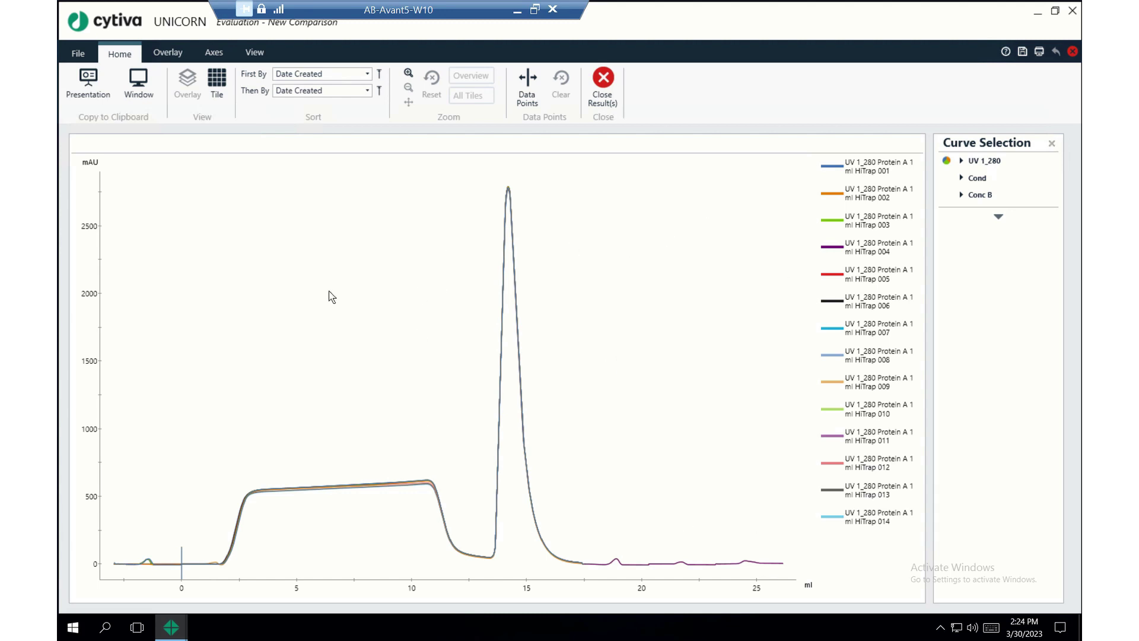
pyautogui.click(167, 55)
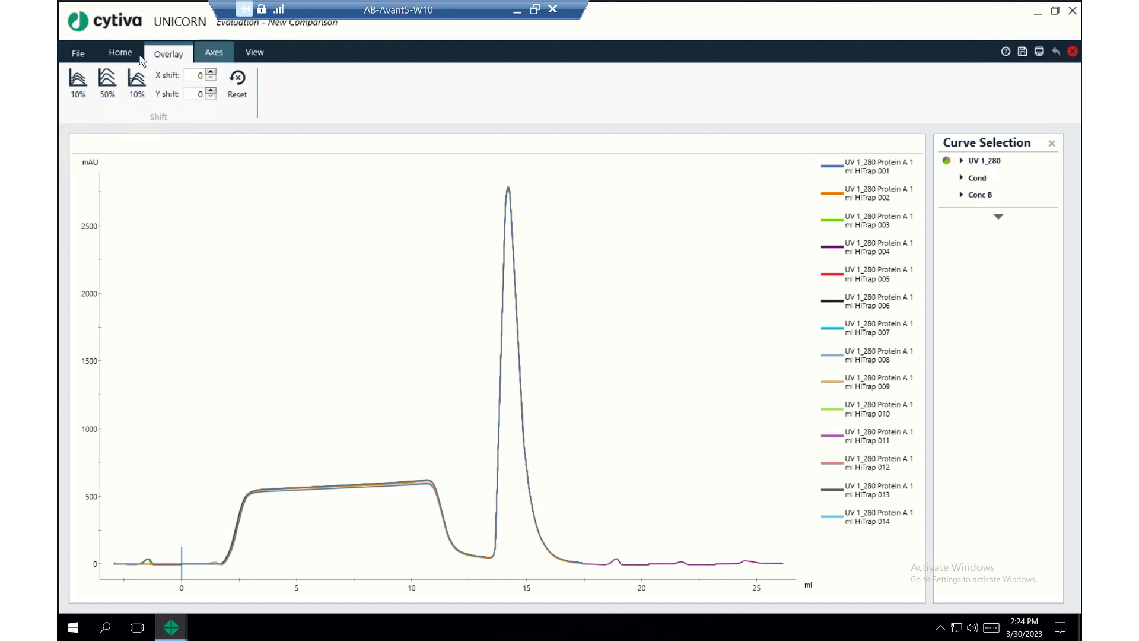
pyautogui.click(246, 53)
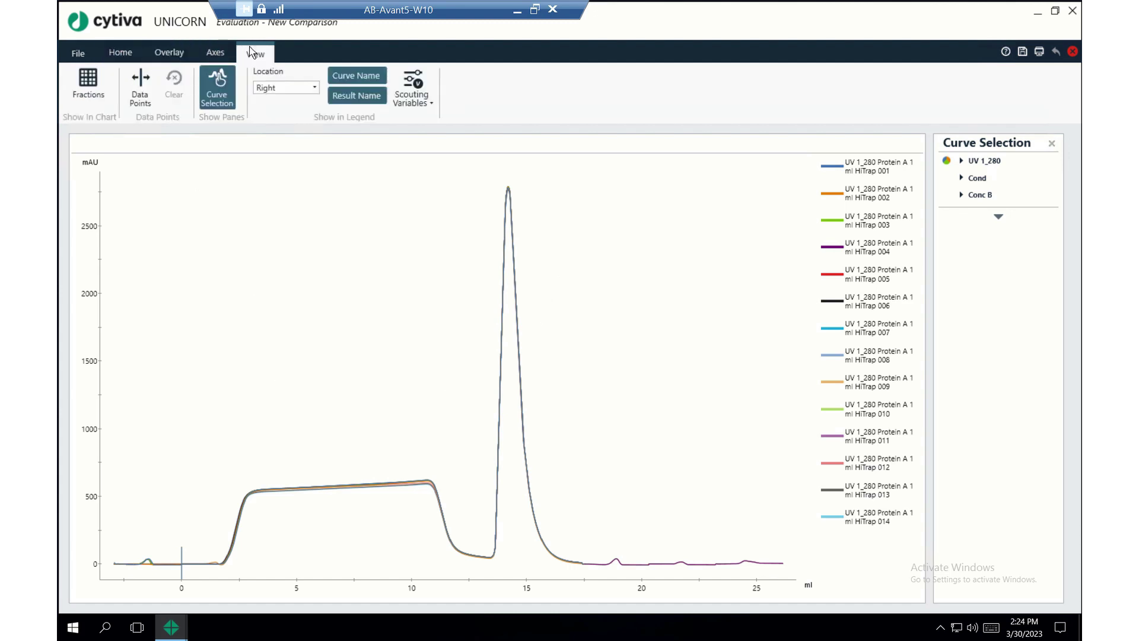
pyautogui.click(215, 53)
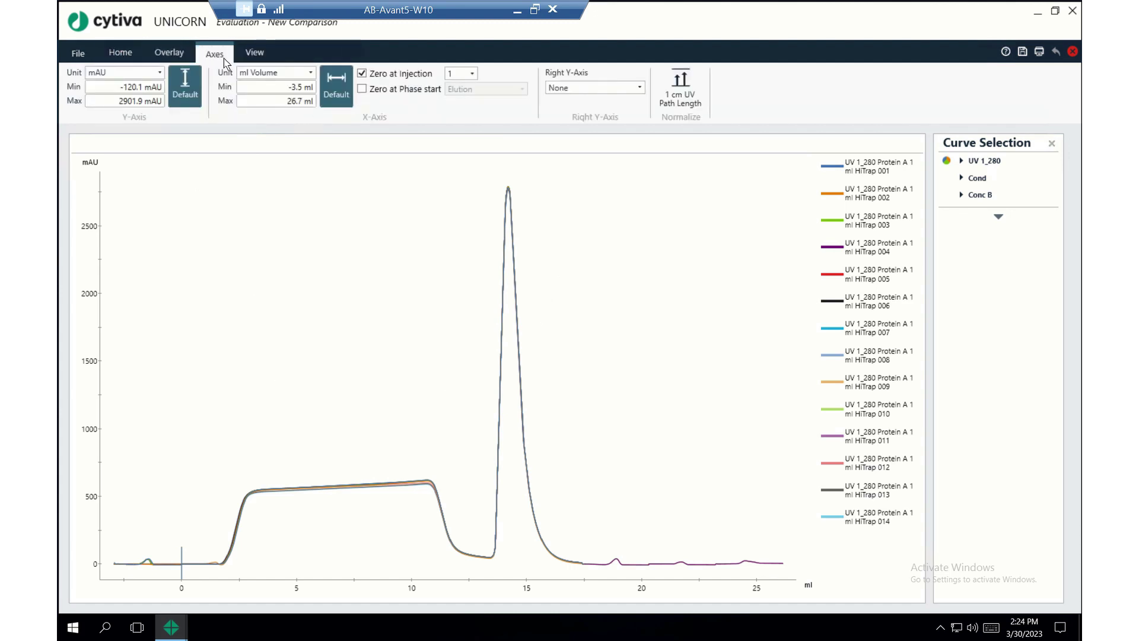
pyautogui.click(164, 54)
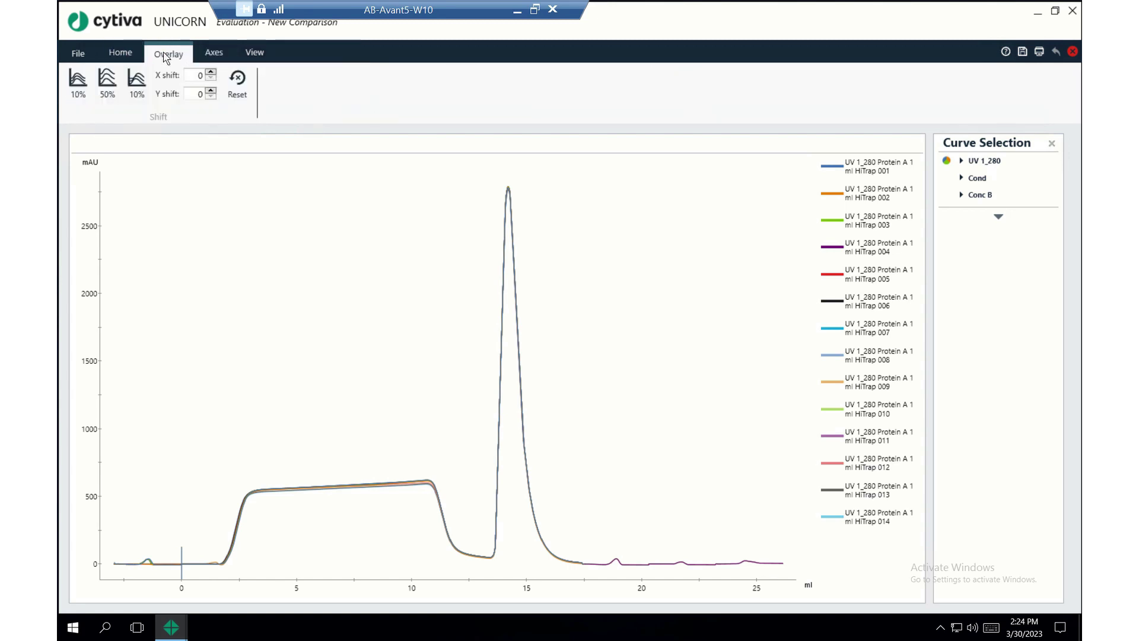
pyautogui.click(134, 55)
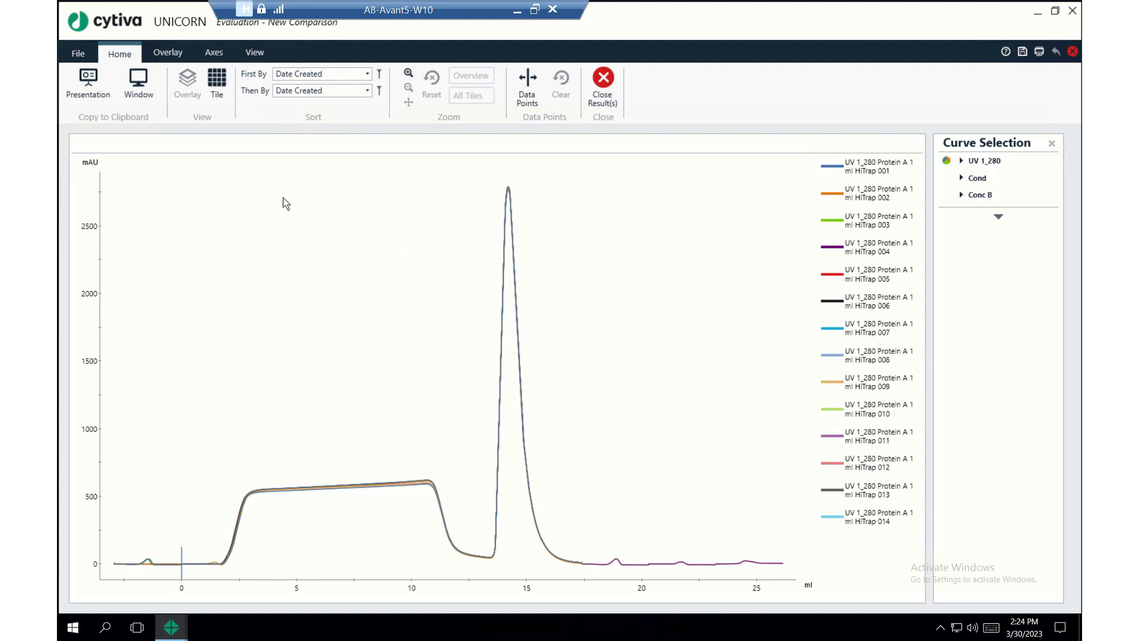
# - Expand the UV 1_280 curve list and hide the curves of results 014 down to 006 from the overlay
pyautogui.click(868, 193)
pyautogui.click(961, 162)
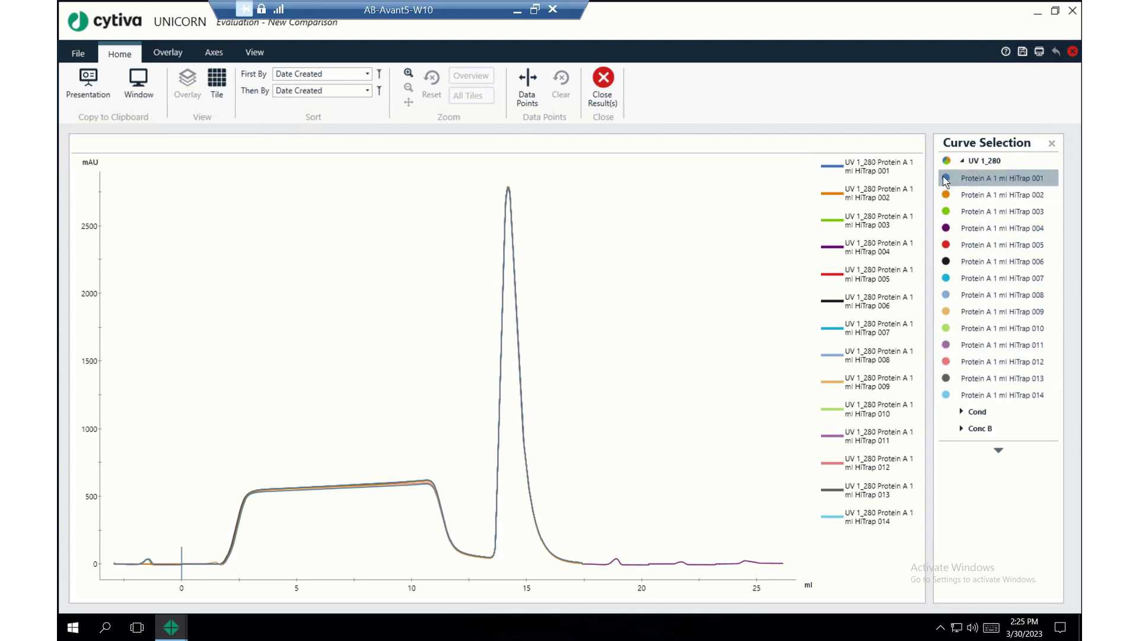
pyautogui.click(984, 398)
pyautogui.click(980, 380)
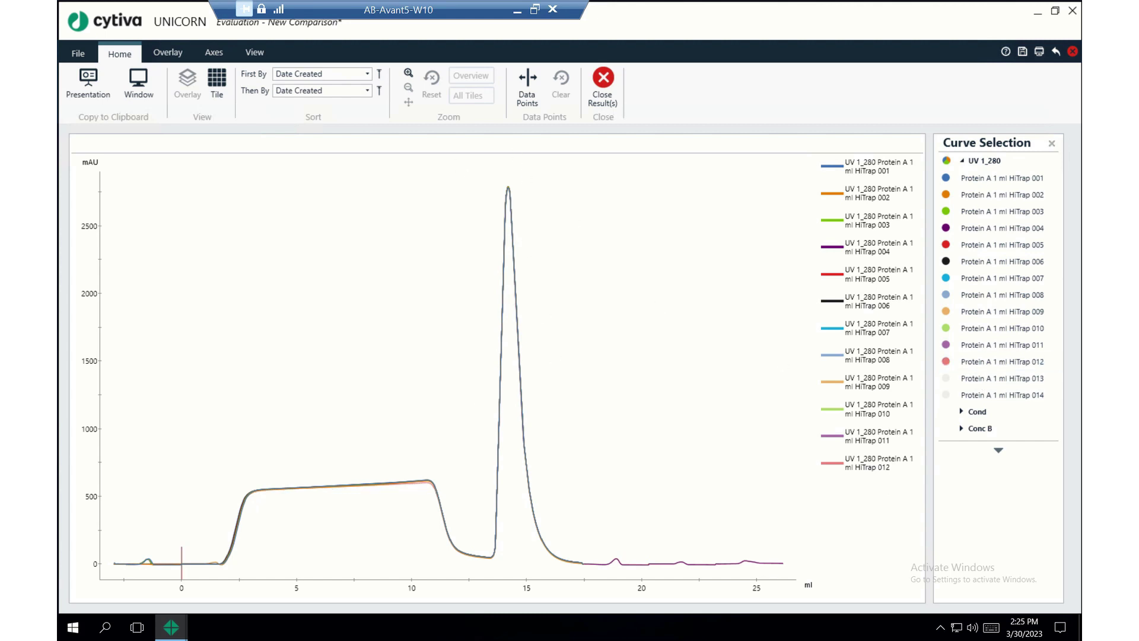
pyautogui.click(982, 364)
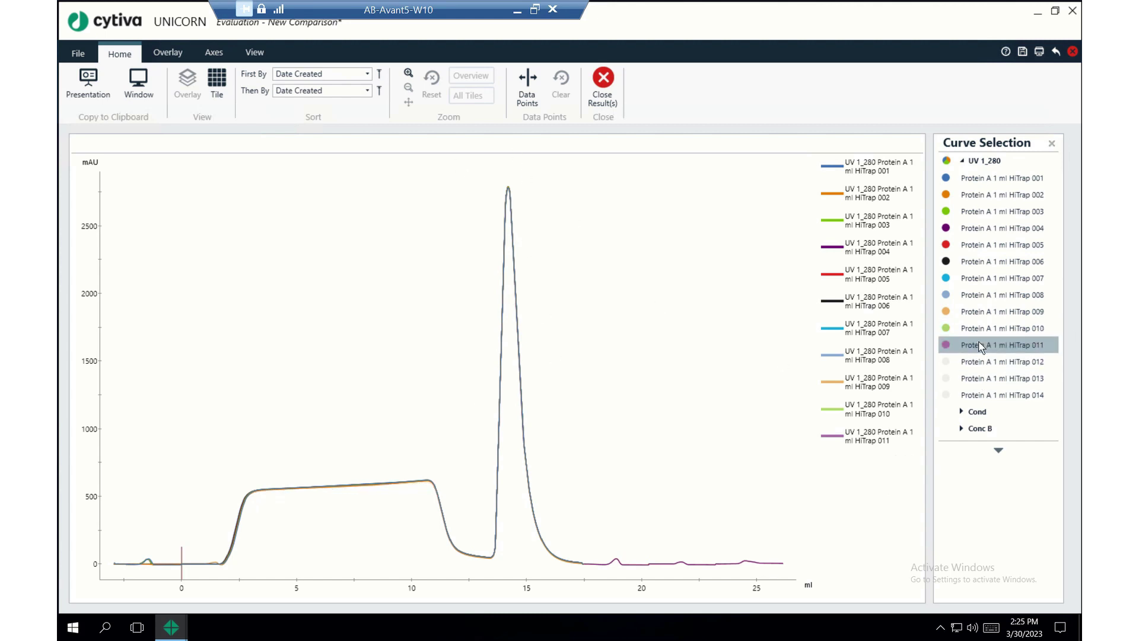
pyautogui.click(980, 346)
pyautogui.click(978, 329)
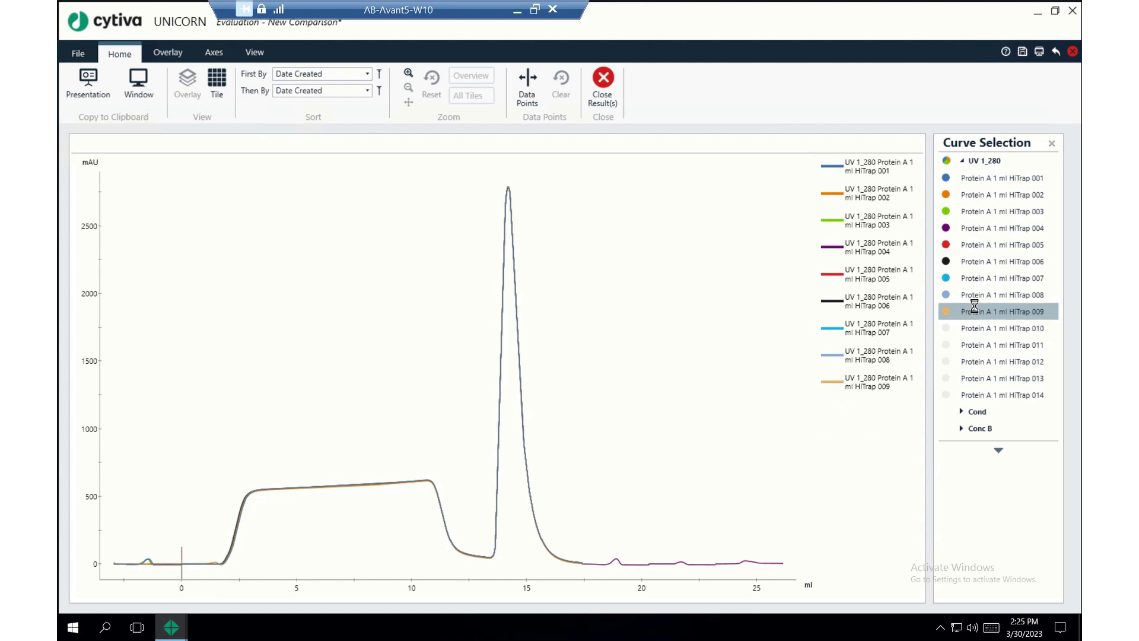
pyautogui.click(979, 312)
pyautogui.click(982, 295)
pyautogui.click(984, 278)
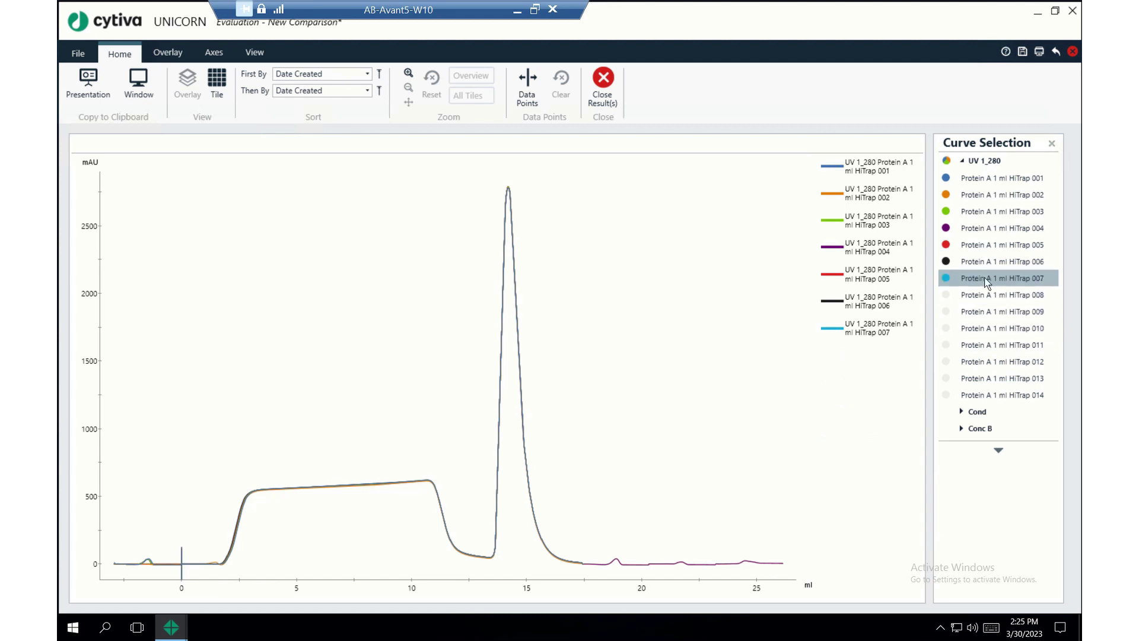
pyautogui.click(987, 261)
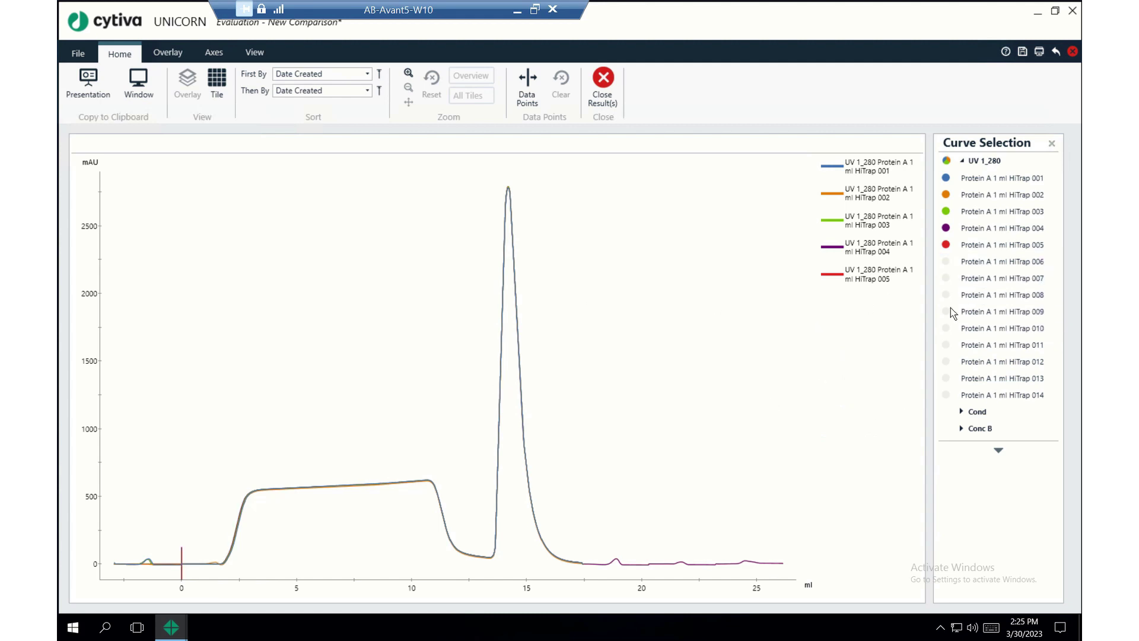
# - Show the UV 1_280 curves of results 006 to 014 in the overlay again
pyautogui.click(963, 261)
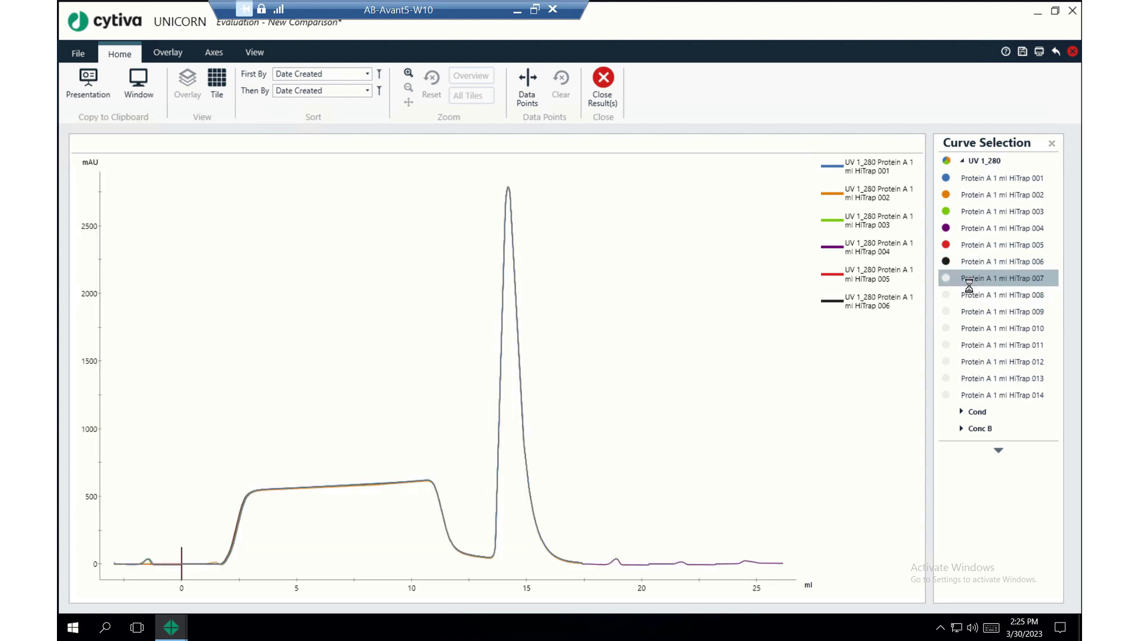
pyautogui.click(968, 278)
pyautogui.click(972, 295)
pyautogui.click(978, 315)
pyautogui.click(977, 331)
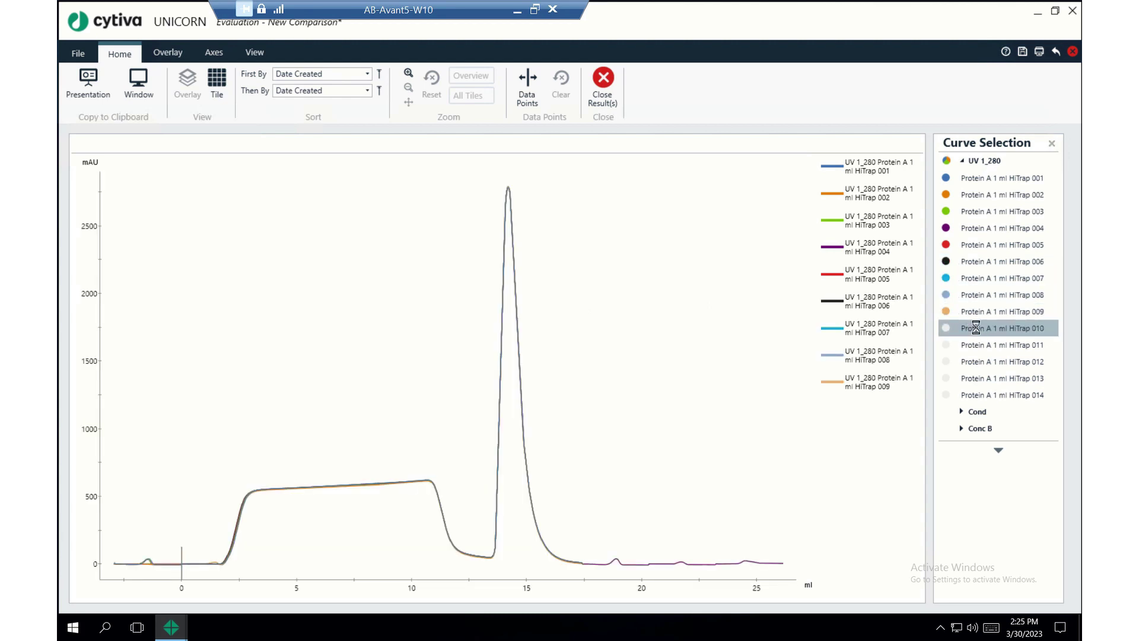
pyautogui.click(974, 363)
pyautogui.click(975, 380)
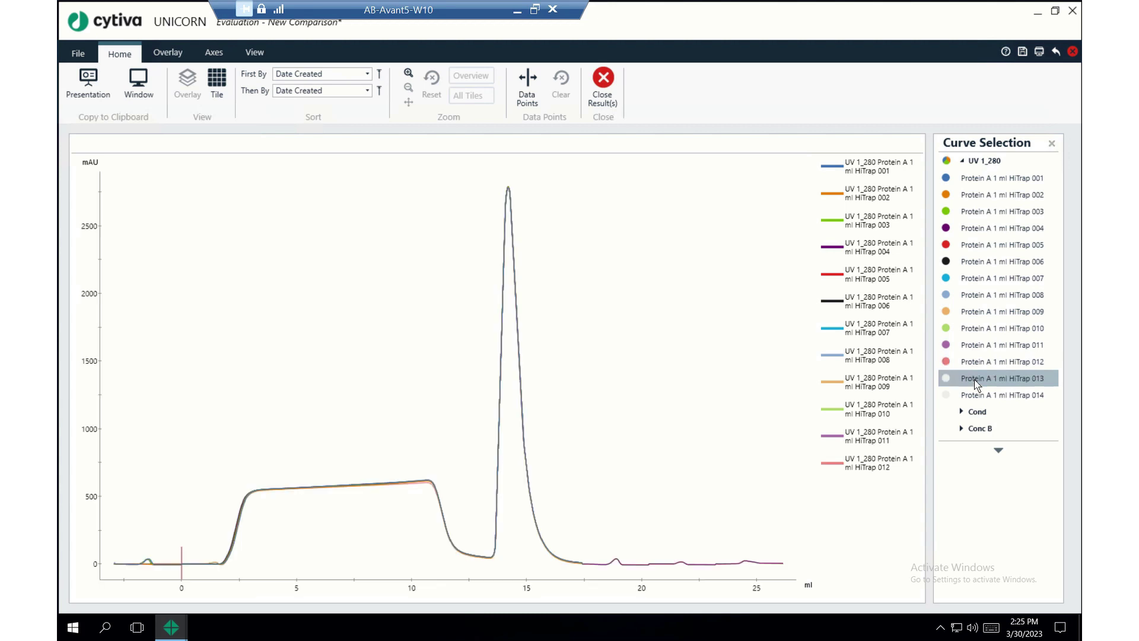
pyautogui.click(983, 396)
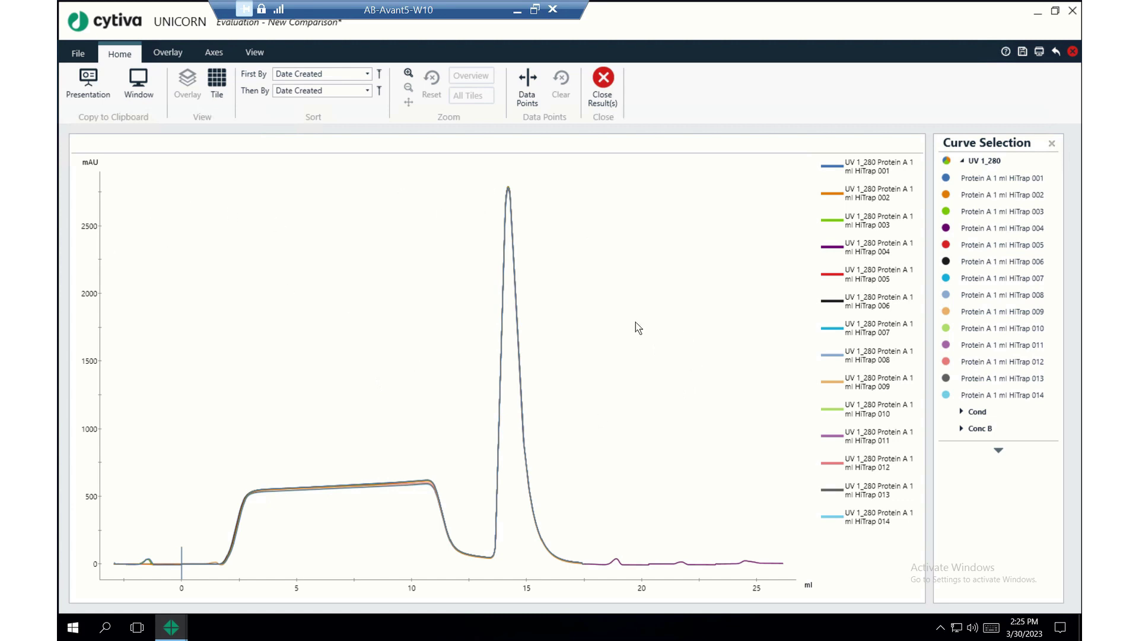
# - Switch the comparison from overlay to tiles and look through the individual chromatograms
pyautogui.click(218, 92)
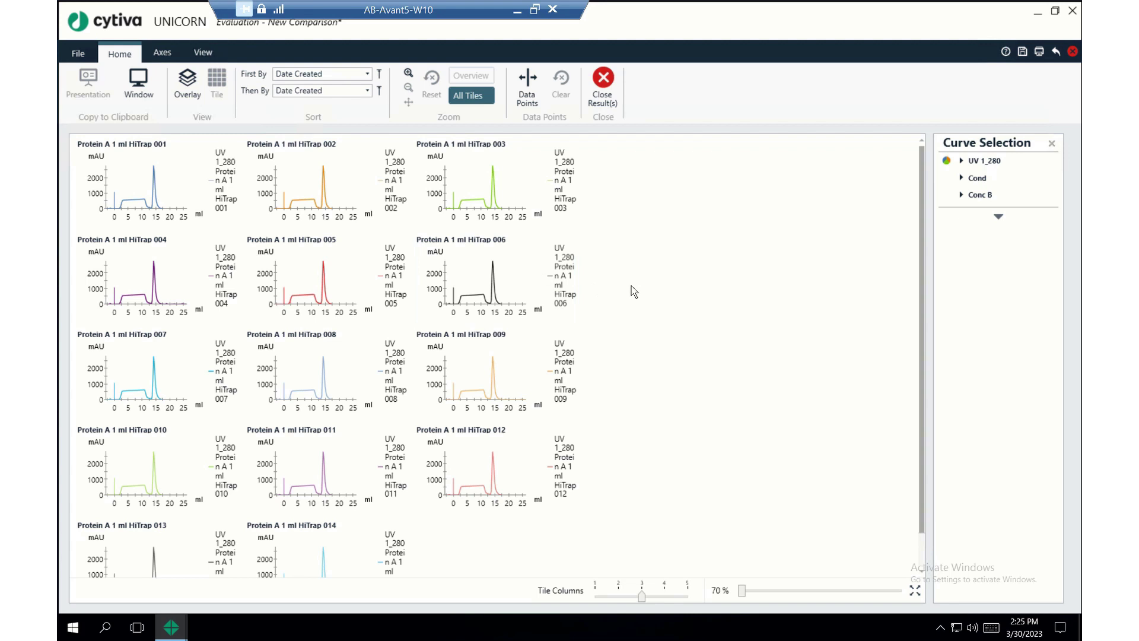
pyautogui.scroll(-2, 704, 305)
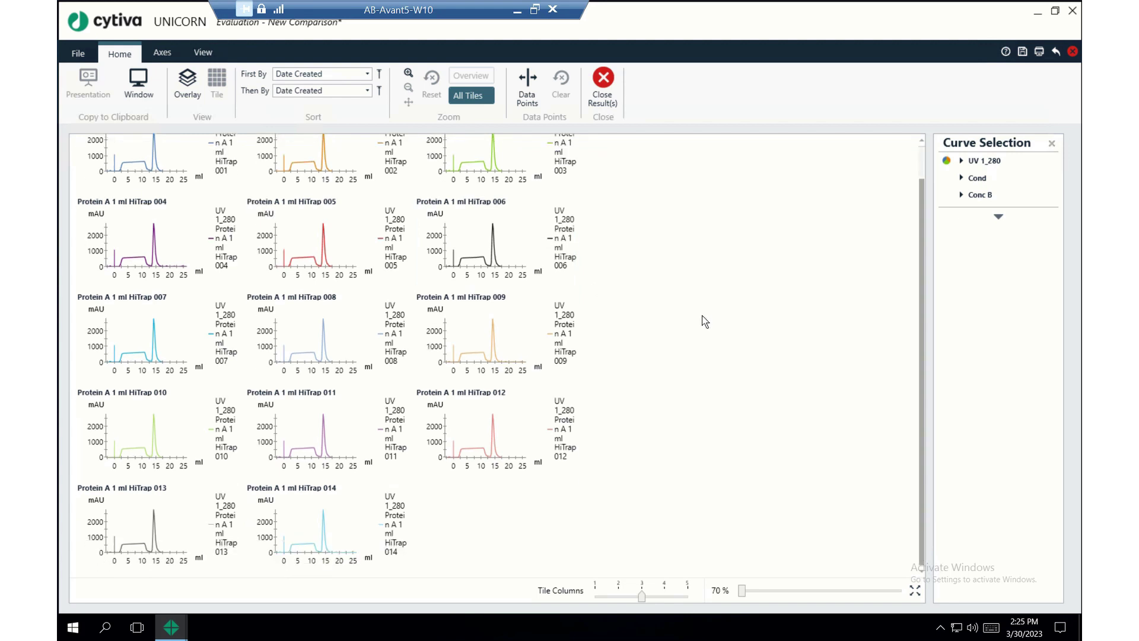
pyautogui.scroll(2, 706, 322)
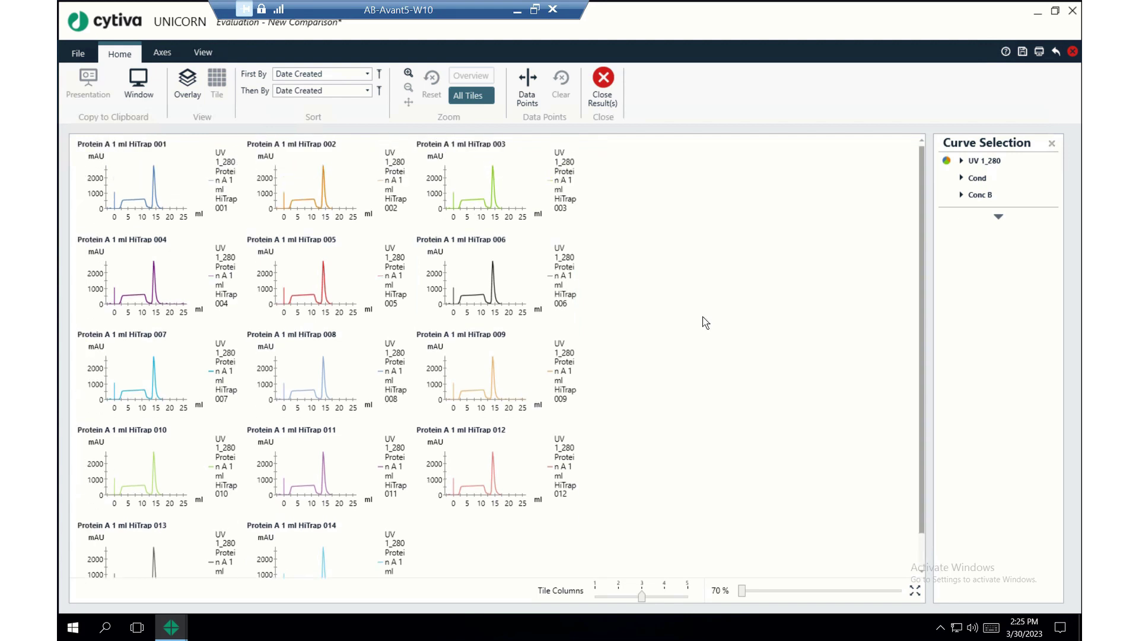